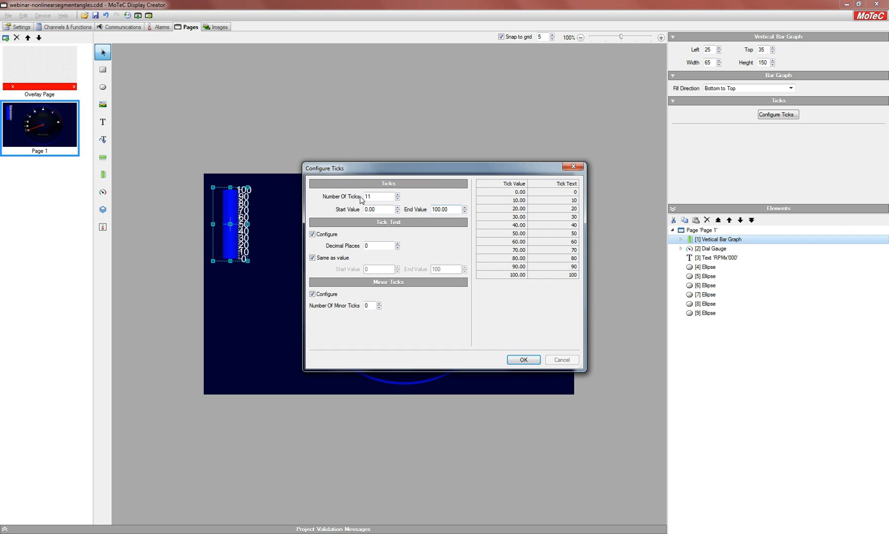
Accept the tick configuration and set the vertical bar graph's width to 56.
left_click(532, 359)
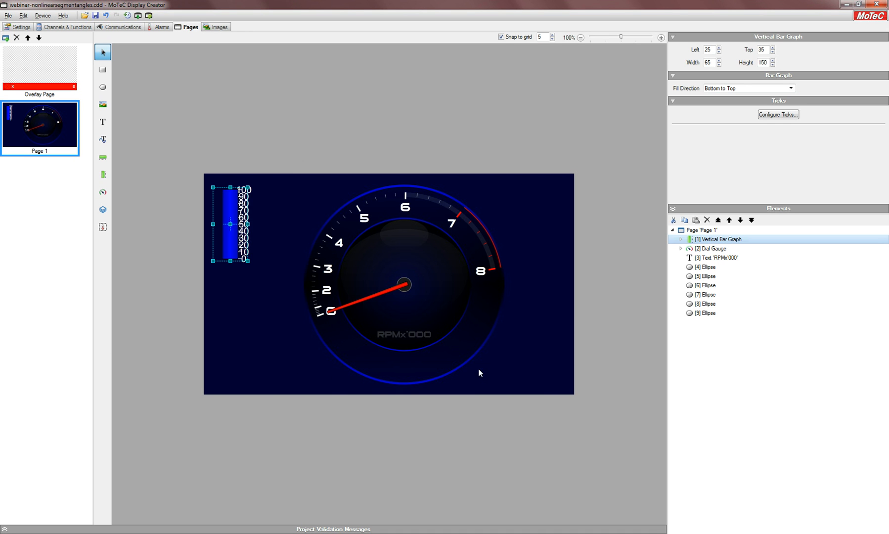
left_click_drag(713, 63, 691, 64)
type("4")
key("BackSpace")
type("56")
left_click(455, 131)
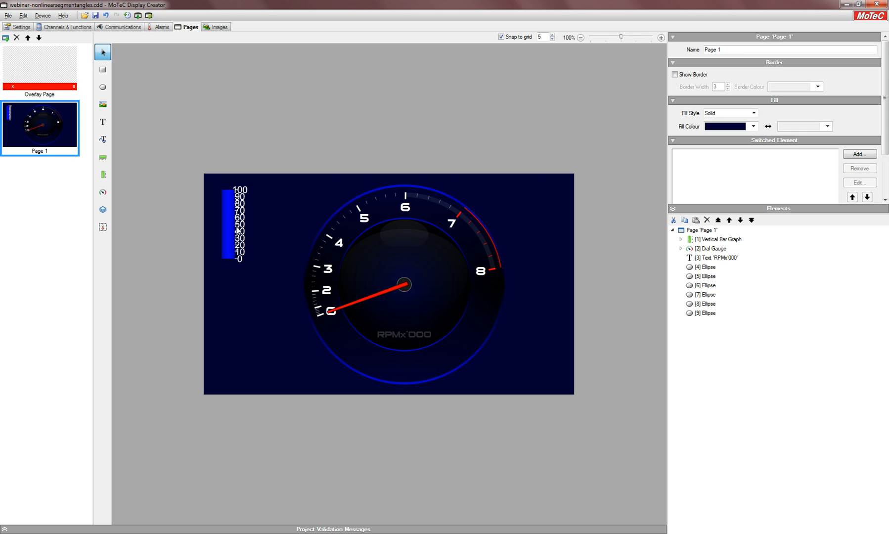
Expand the vertical bar graph and all eleven of its tick marks in the element tree to expose their text elements.
left_click(716, 240)
left_click(681, 240)
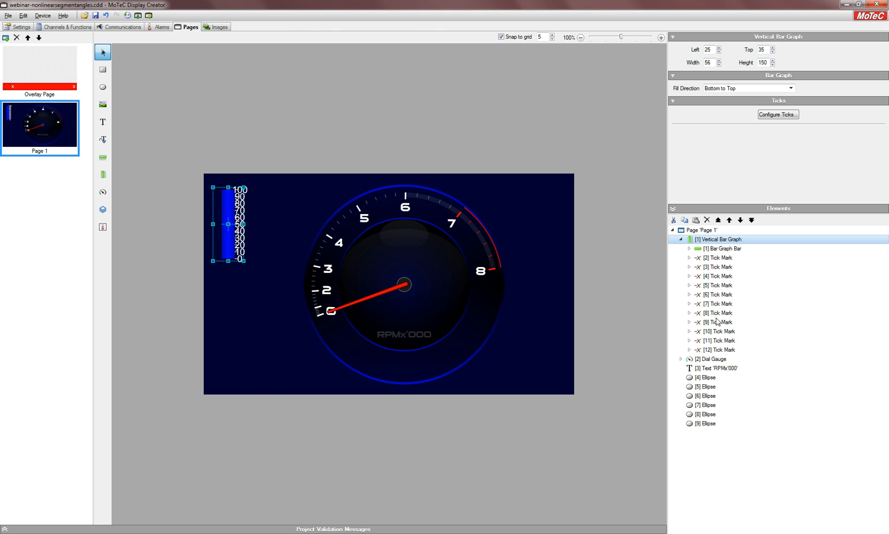
left_click(690, 350)
left_click(689, 341)
left_click(689, 331)
left_click(689, 322)
left_click(689, 313)
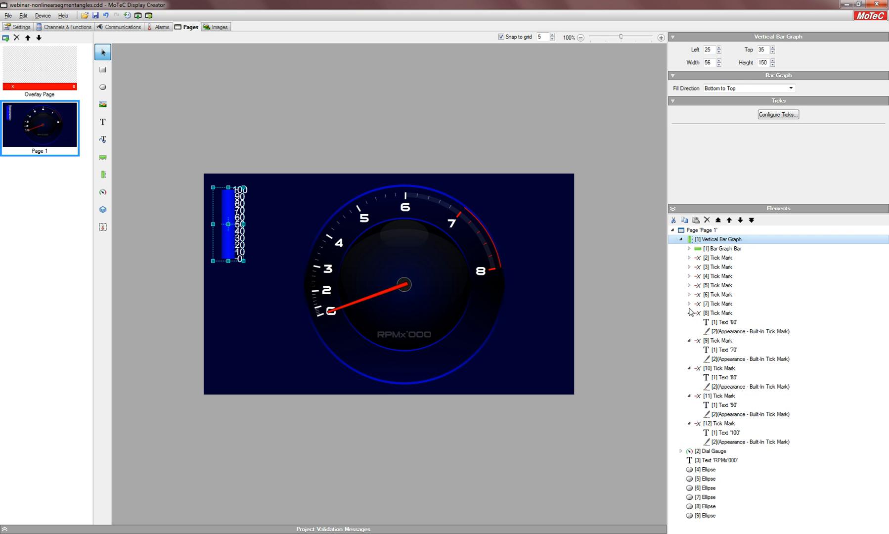
left_click(689, 303)
left_click(690, 294)
left_click(690, 285)
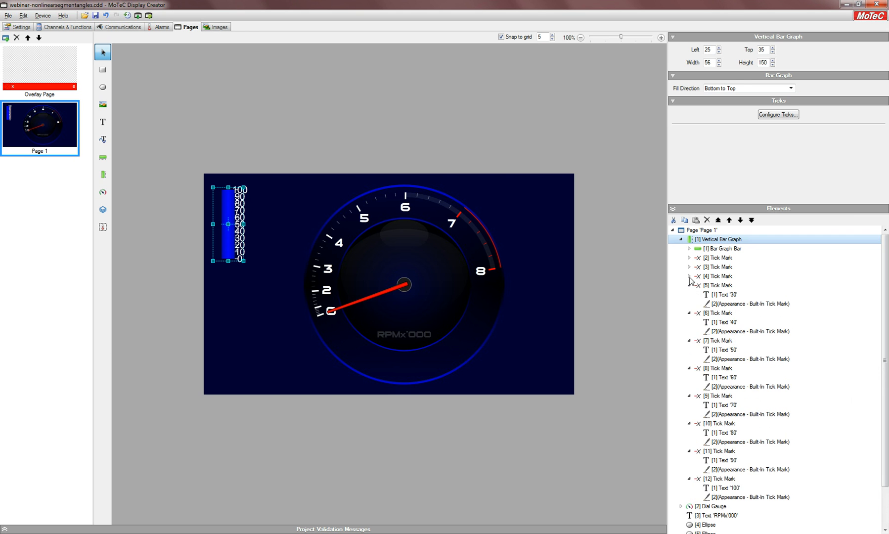
left_click(689, 276)
left_click(689, 267)
left_click(689, 257)
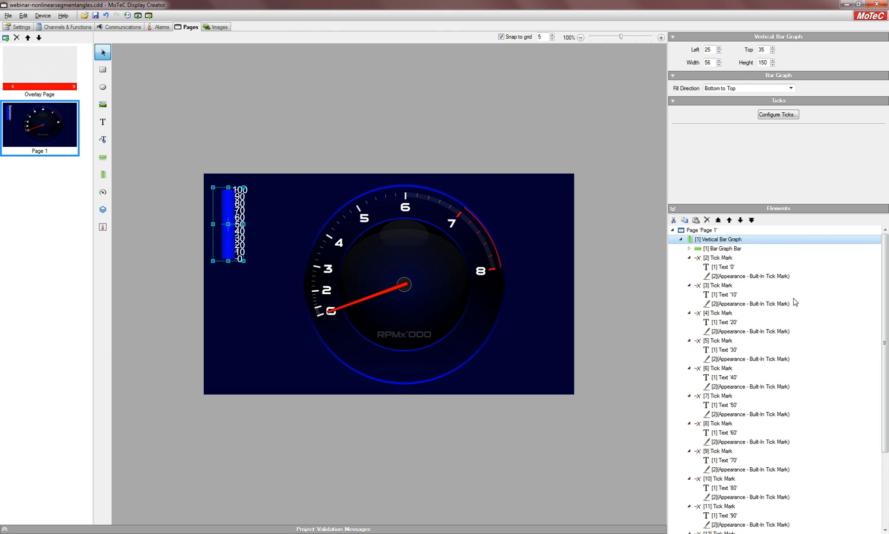
Change the bar graph's tick texts at 0, 50 and 100 to E, 1/2 and F respectively.
left_click(724, 267)
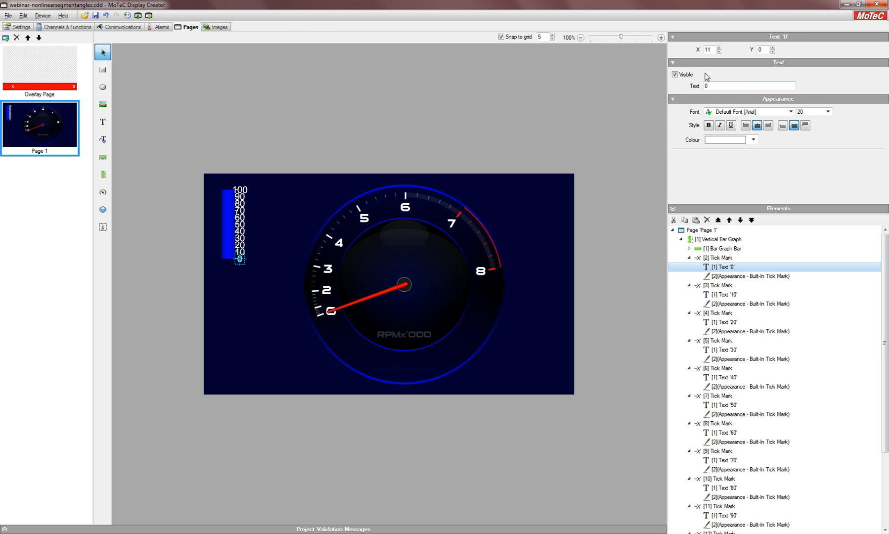
double_click(707, 86)
type("E")
left_click(725, 406)
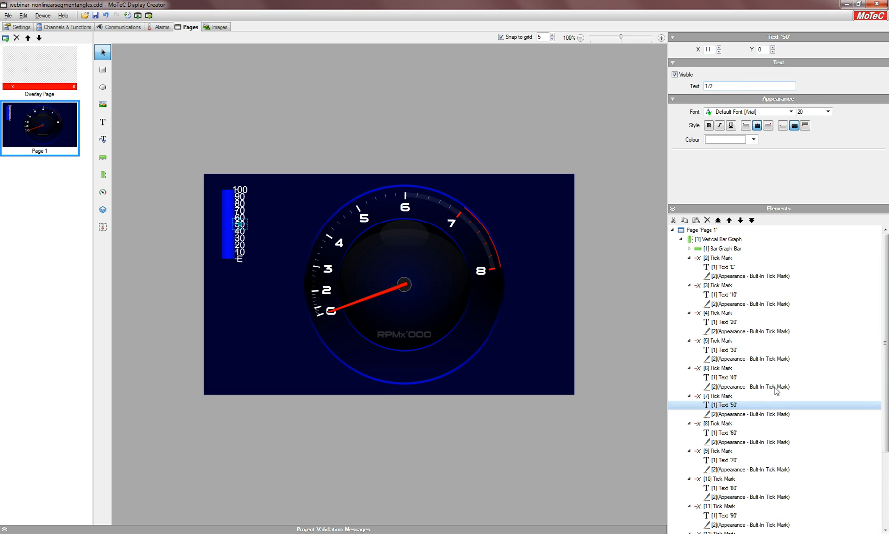
left_click_drag(884, 341, 885, 378)
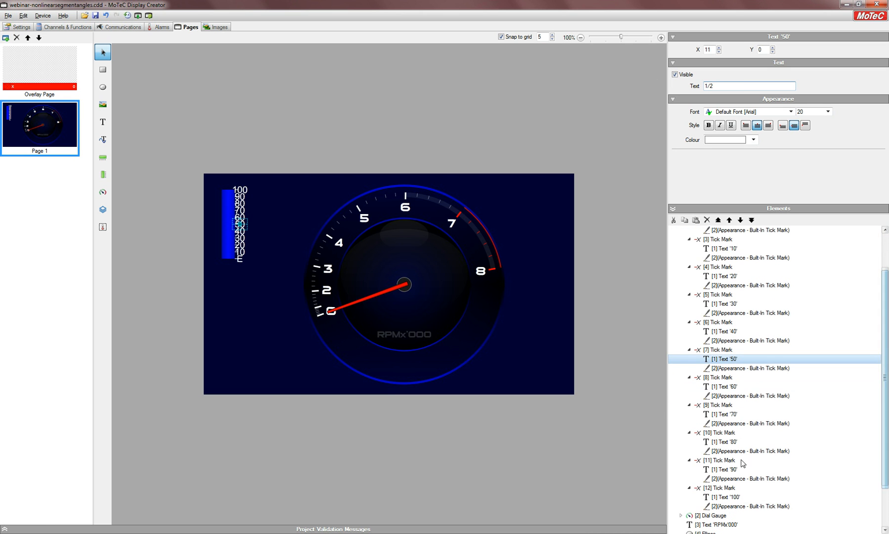
left_click(730, 497)
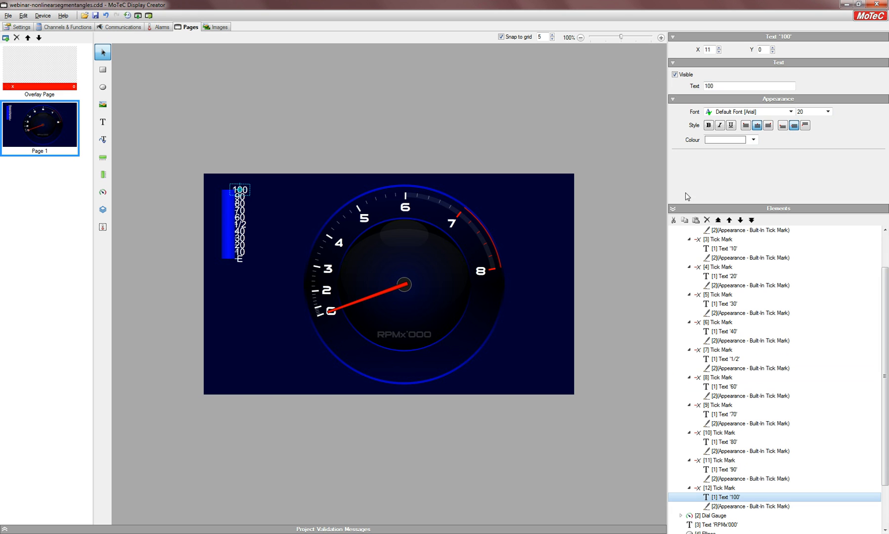
double_click(701, 87)
type("F")
Set the font of all eleven bar graph tick texts, from E to F, to Sui Generis.
left_click_drag(885, 275, 885, 257)
left_click(721, 239)
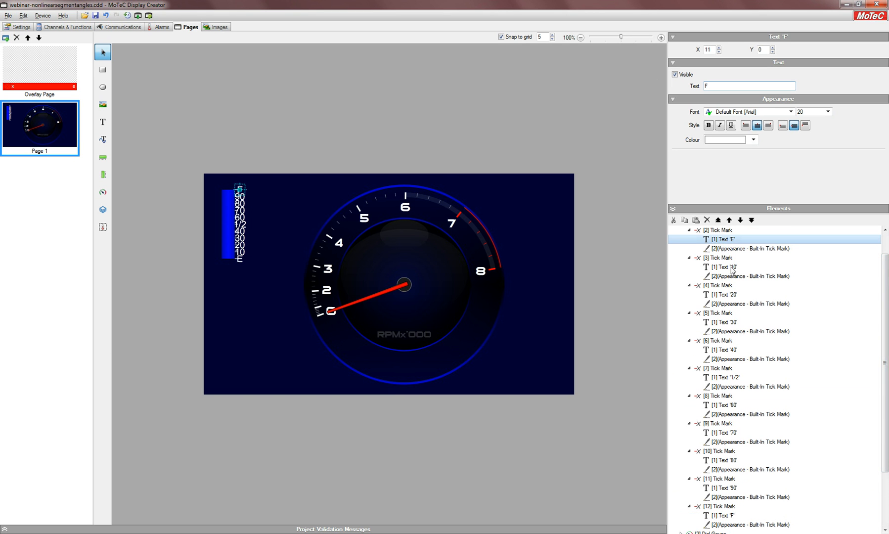
left_click(732, 268, "ctrl")
left_click(735, 295, "ctrl")
left_click(734, 322, "ctrl")
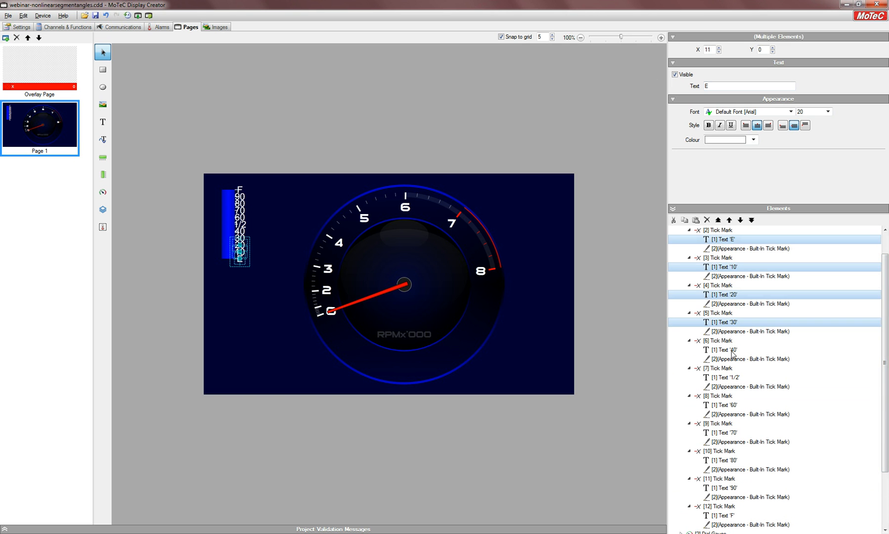
left_click(732, 350, "ctrl")
left_click(731, 377, "ctrl")
left_click(731, 405, "ctrl")
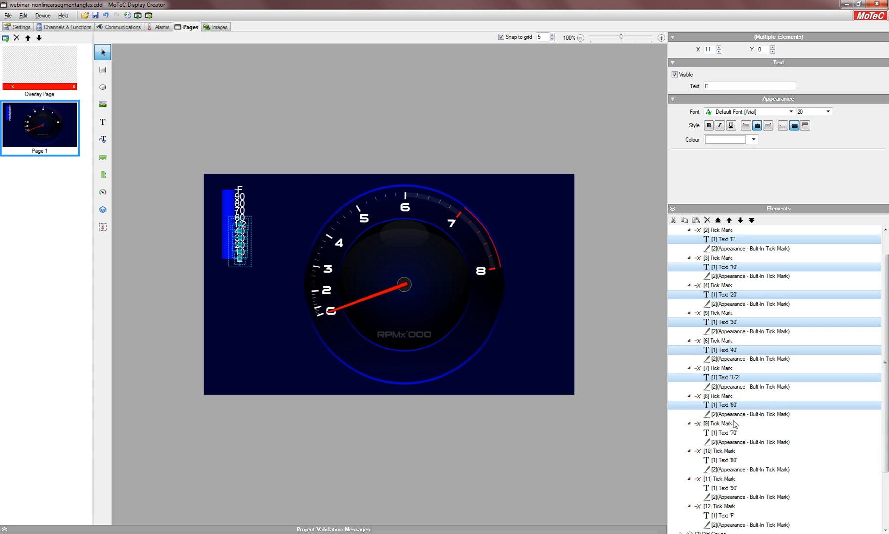
left_click(732, 433, "ctrl")
left_click(734, 461, "ctrl")
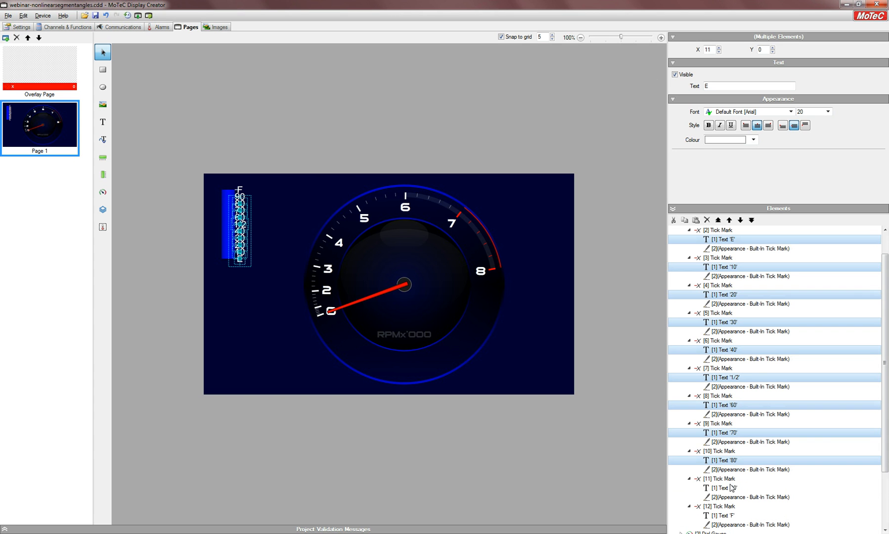
left_click(731, 488, "ctrl")
left_click(728, 516, "ctrl")
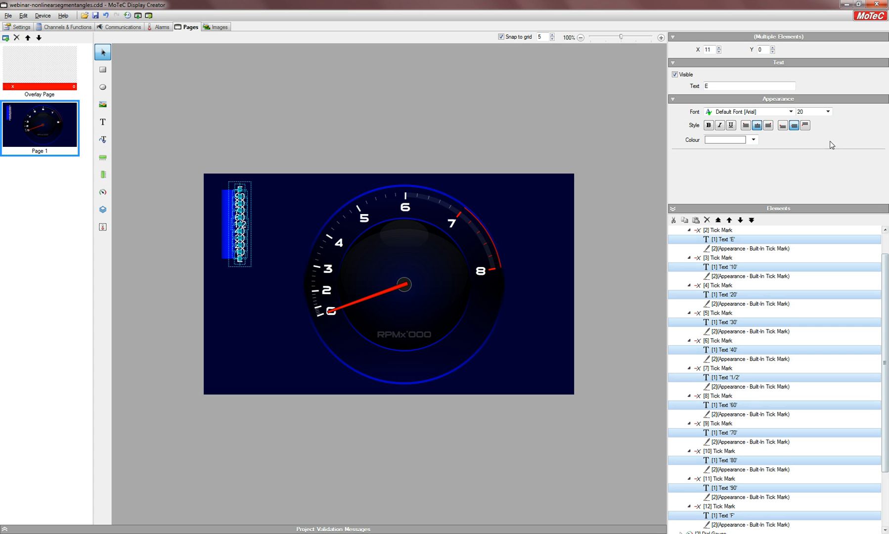
left_click(791, 112)
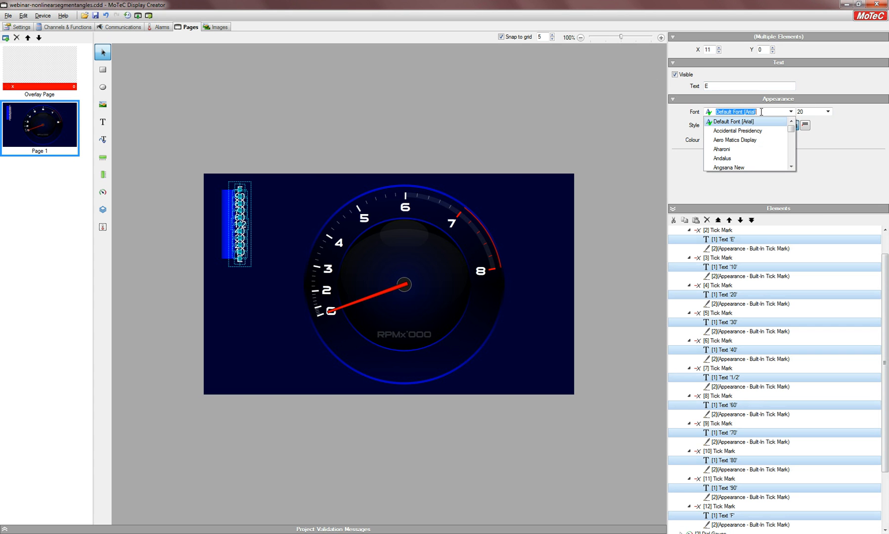
left_click(713, 111)
type("sui")
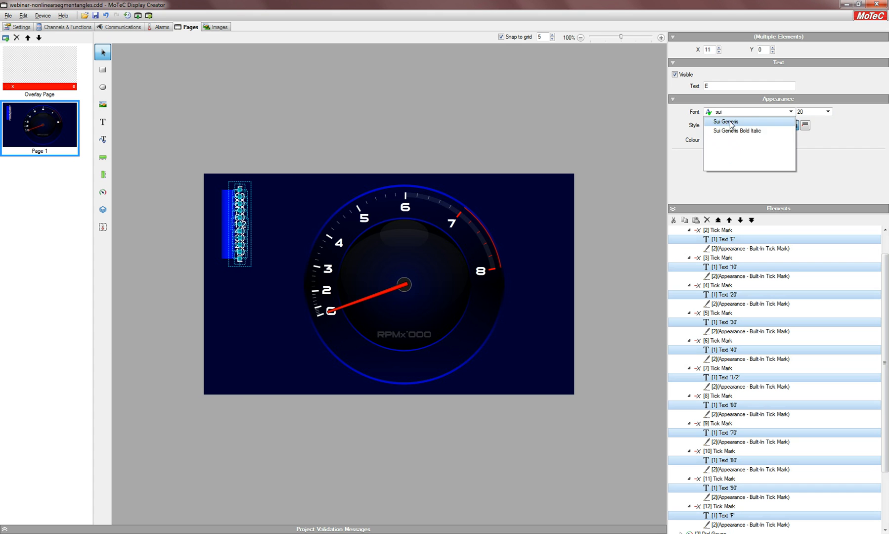
left_click(730, 120)
Set the font size of all the selected tick texts to 18 and align them left.
left_click(809, 111)
left_click_drag(809, 111, 787, 110)
type("18")
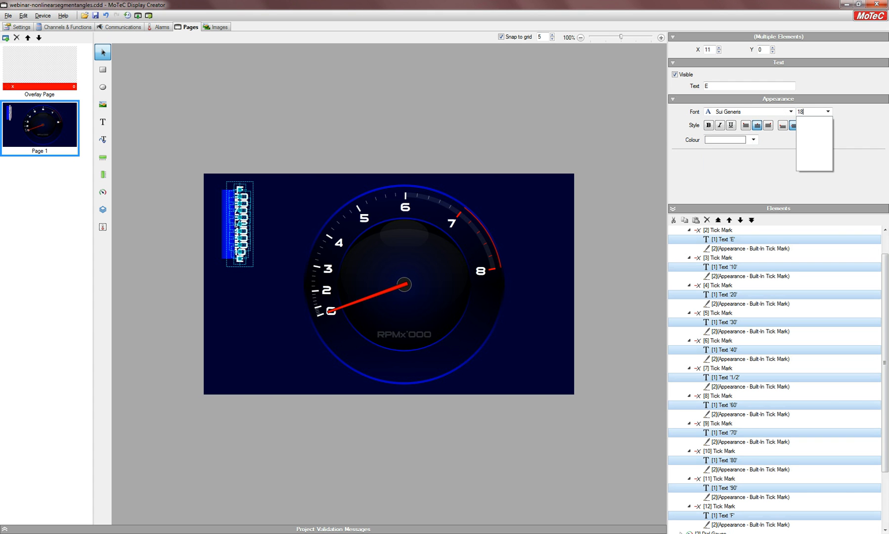
key("Return")
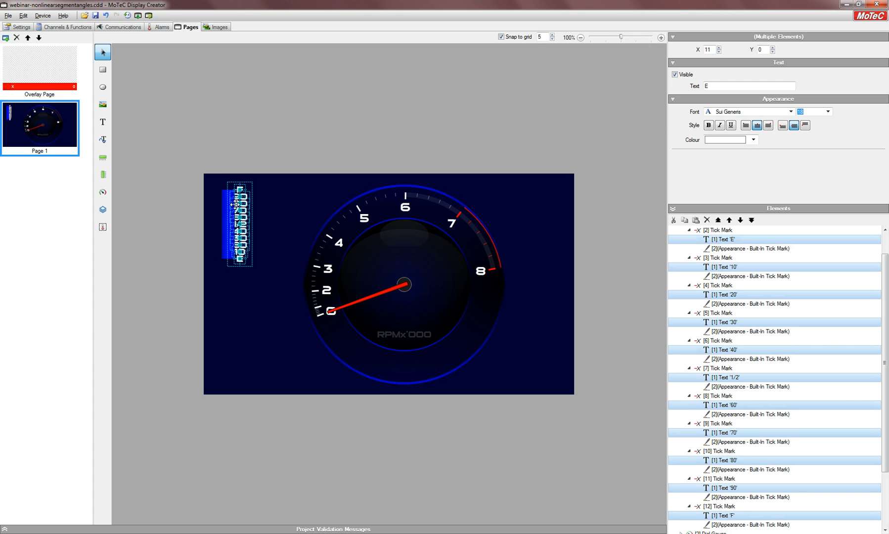
left_click(746, 126)
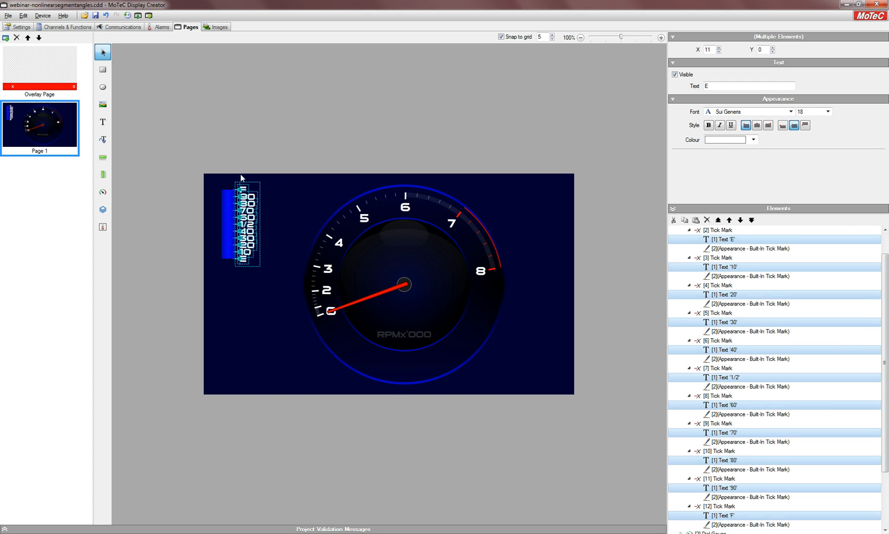
Make the intermediate tick texts 10, 20, 30, 40, 60, 70, 80 and 90 fully transparent by reducing their colour opacity to 0.
left_click(740, 258)
left_click(740, 268)
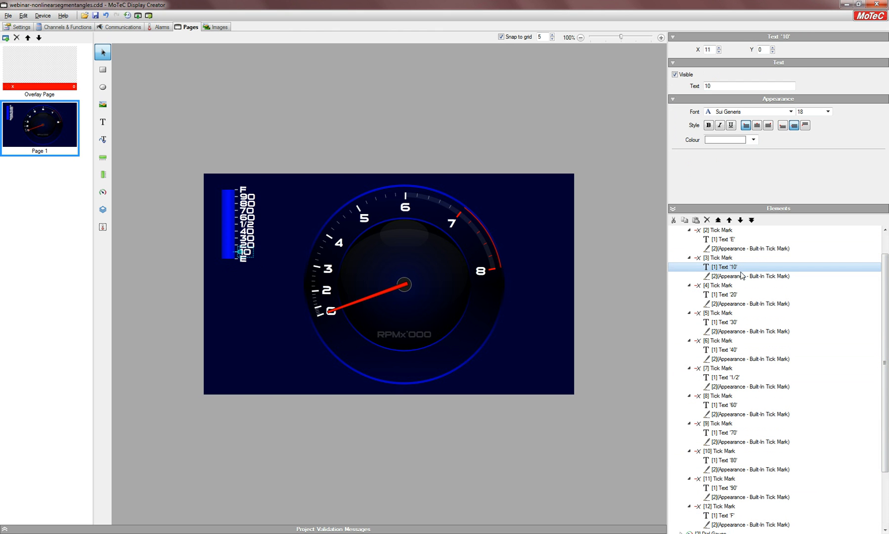
left_click(730, 294, "ctrl")
left_click(731, 322, "ctrl")
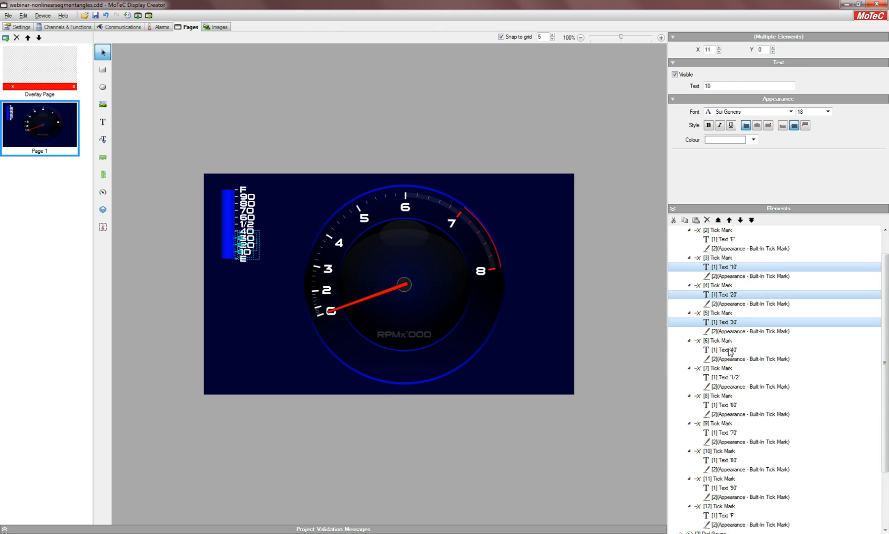
left_click(731, 350, "ctrl")
left_click(729, 406, "ctrl")
left_click(729, 424, "ctrl")
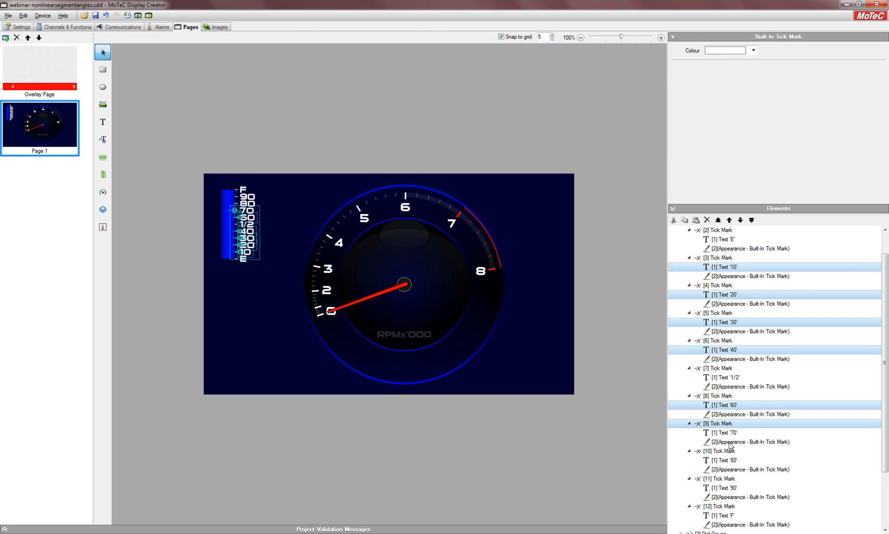
left_click(729, 423, "ctrl")
left_click(731, 433, "ctrl")
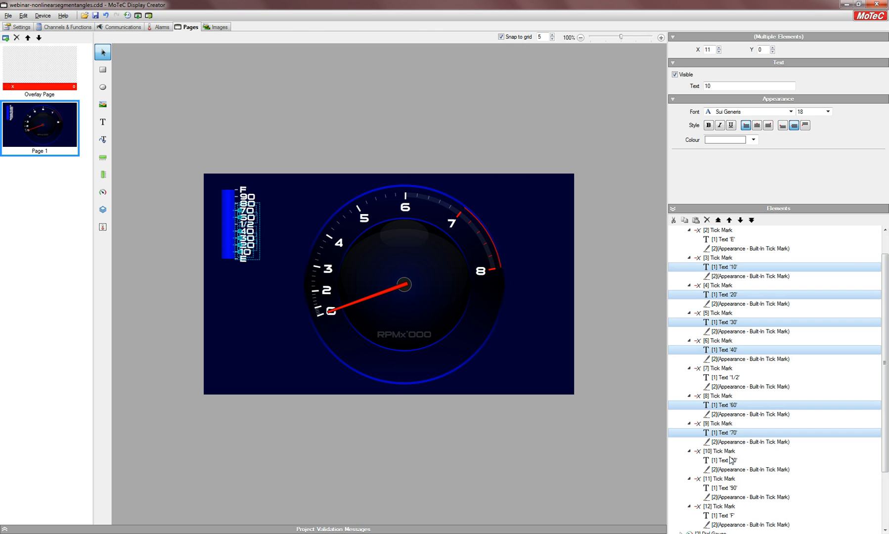
left_click(731, 460, "ctrl")
left_click(727, 488, "ctrl")
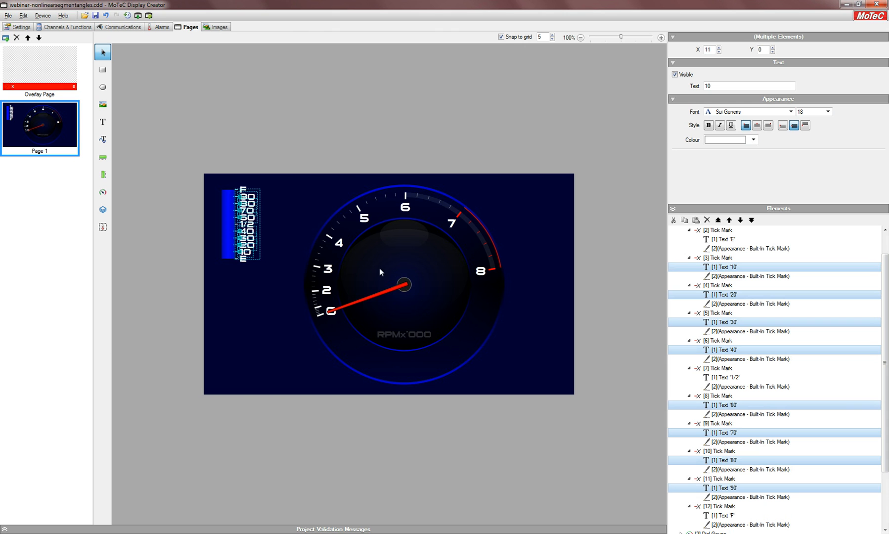
left_click(753, 139)
left_click_drag(792, 258, 718, 259)
left_click(509, 139)
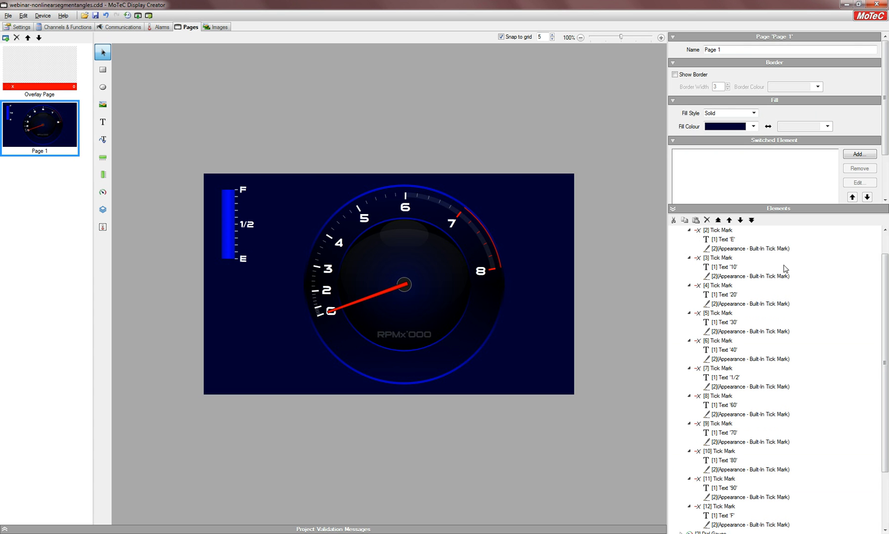
Collapse all the bar graph's tick marks in the element tree.
left_click(689, 230)
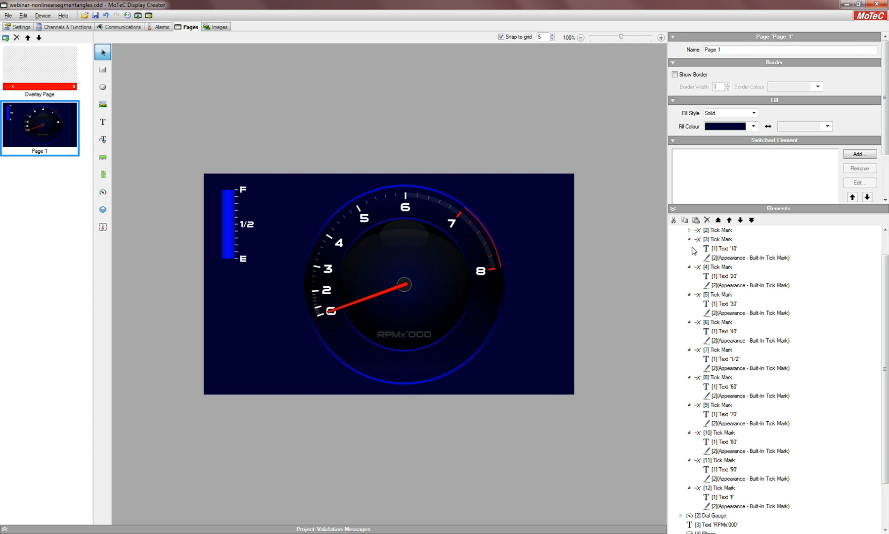
left_click(689, 239)
left_click(688, 248)
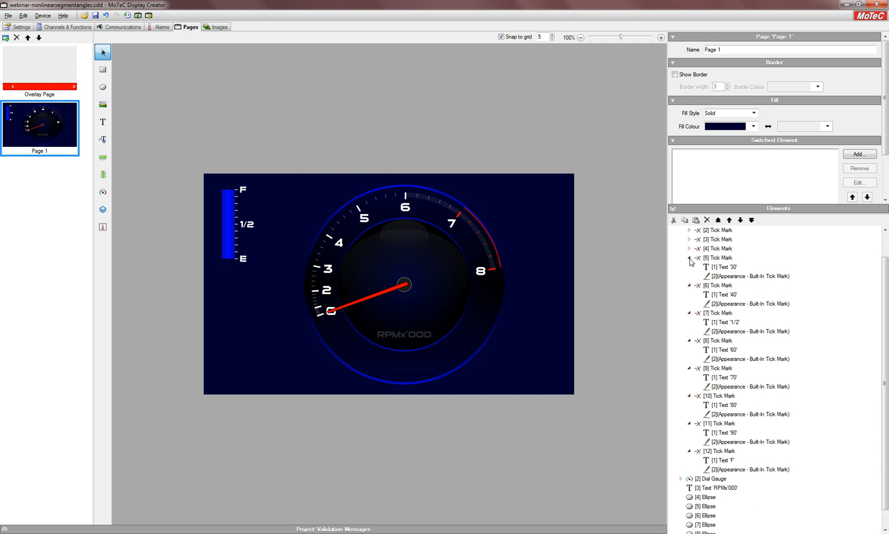
left_click(689, 258)
left_click(689, 268)
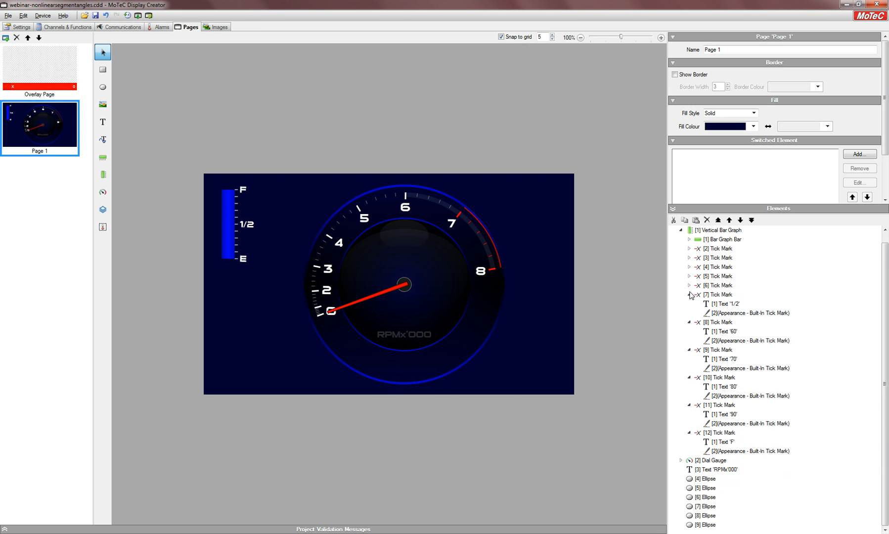
left_click(690, 295)
left_click(689, 313)
left_click(689, 322)
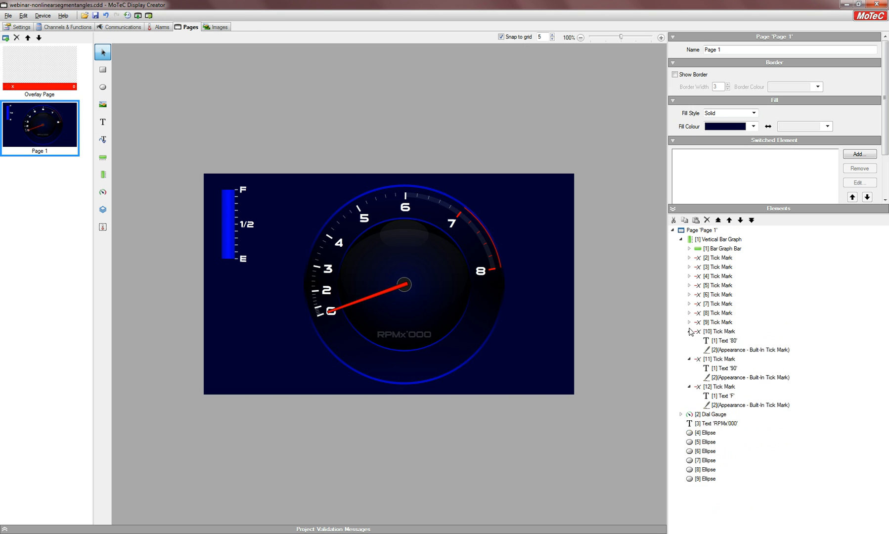
left_click(689, 331)
left_click(689, 340)
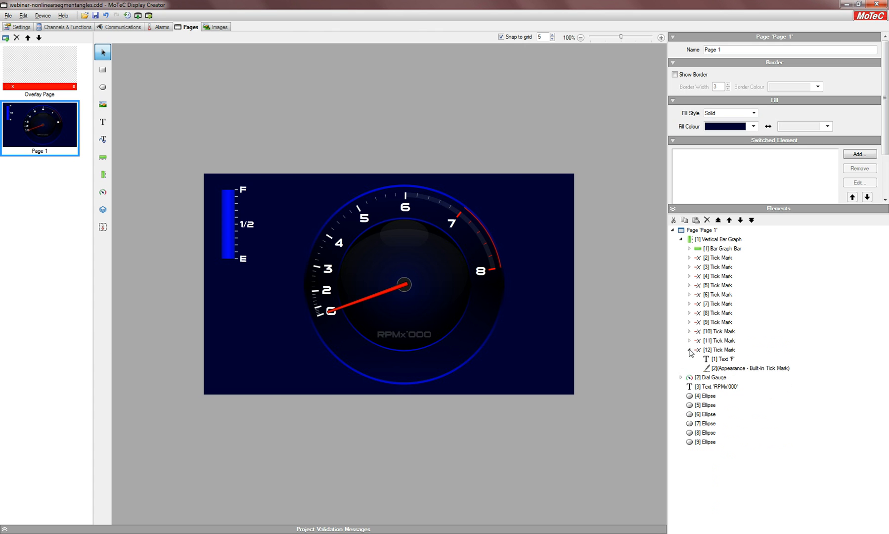
left_click(690, 350)
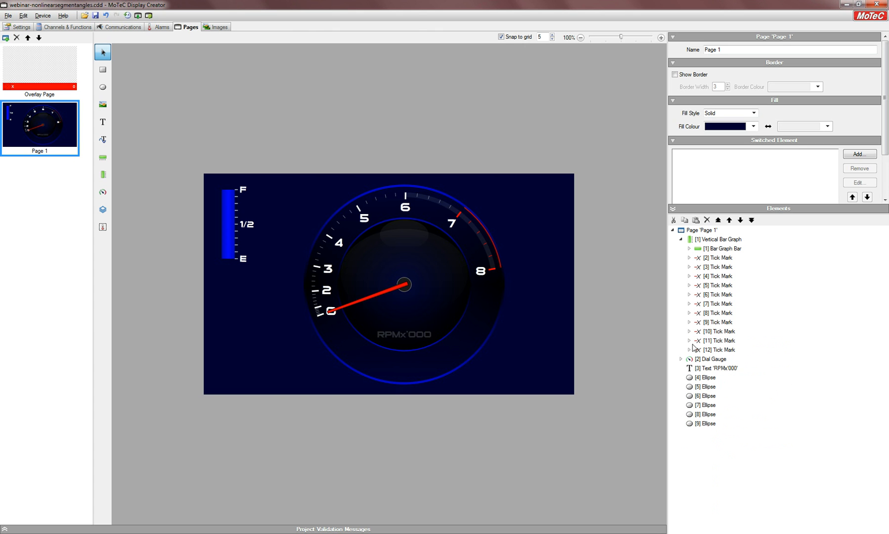
Set the colour of the two lowest tick marks on the bar graph to red (255, 0, 0).
left_click(697, 258)
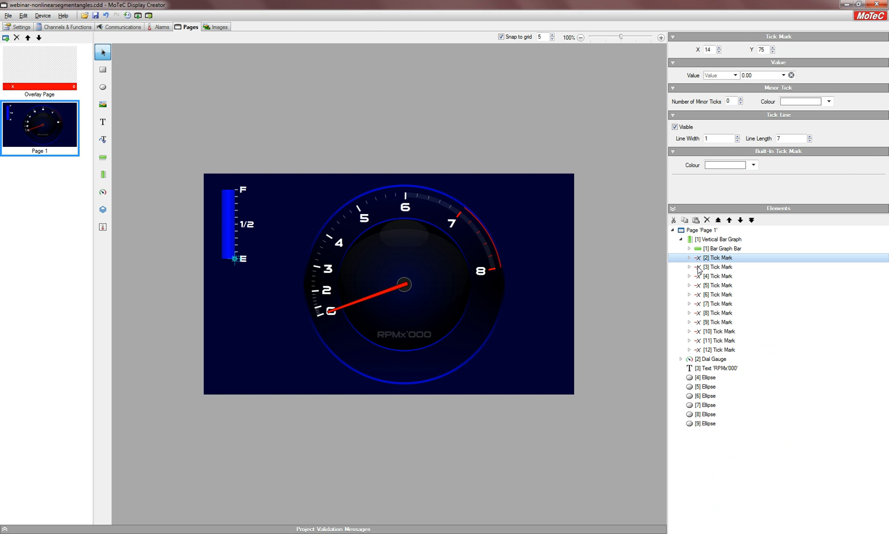
left_click(696, 268, "ctrl")
left_click(753, 165)
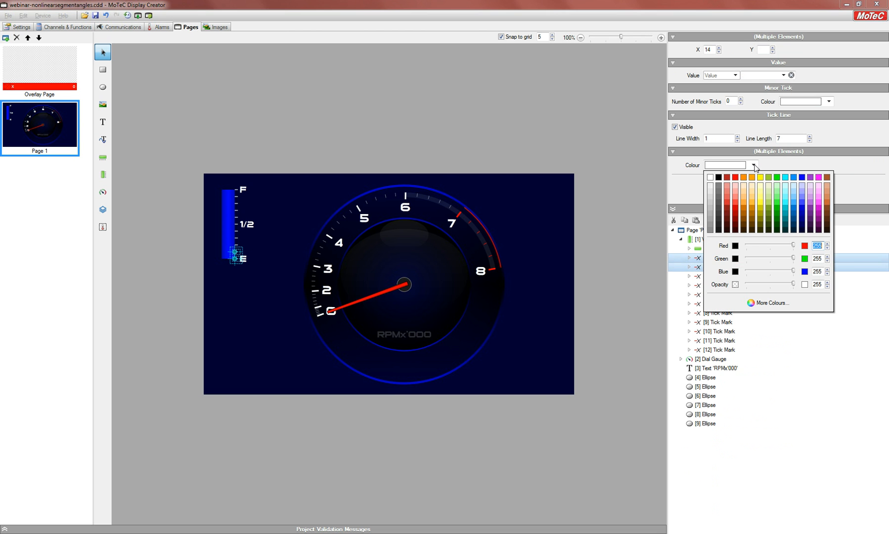
left_click(734, 179)
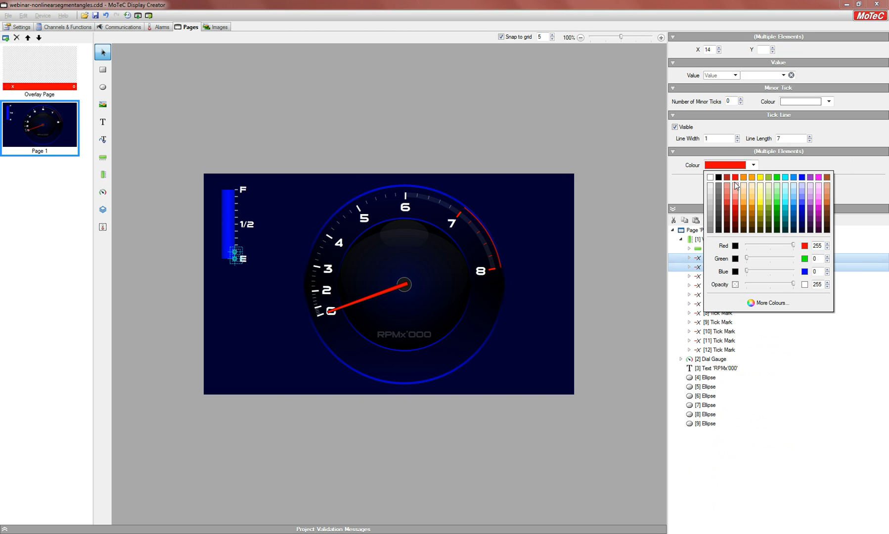
Make the bar graph's tick marks at 20, 30, 40, 60, 70, 80 and 90 fully transparent by reducing their colour opacity to 0.
left_click(529, 150)
left_click(698, 277)
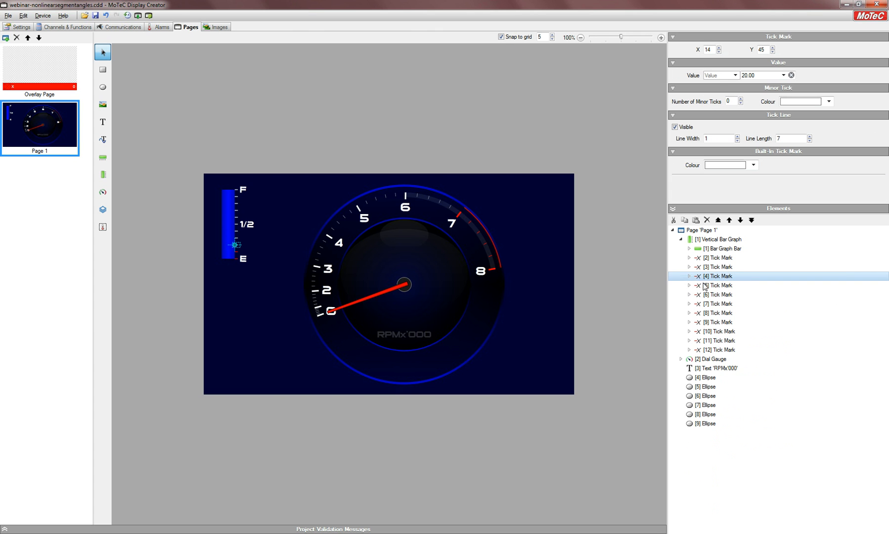
left_click(698, 287, "ctrl")
left_click(700, 295, "ctrl")
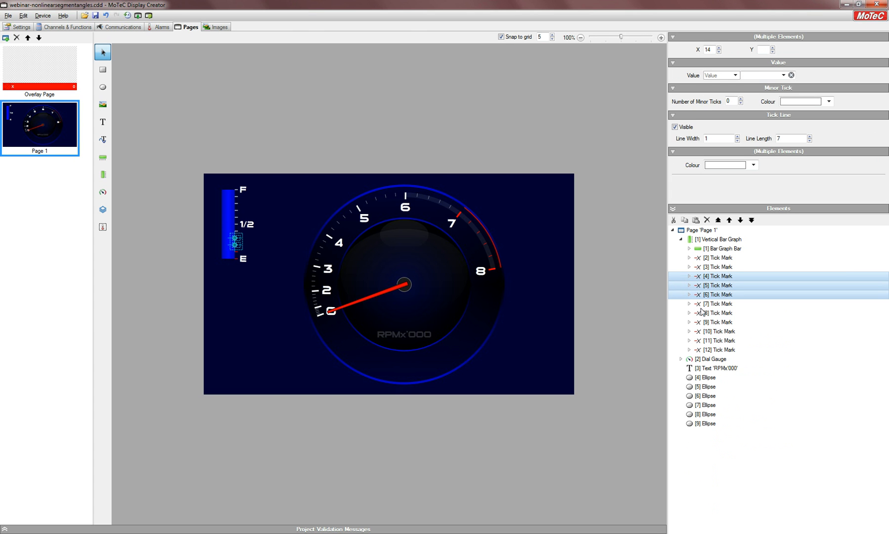
left_click(698, 313, "ctrl")
left_click(699, 322, "ctrl")
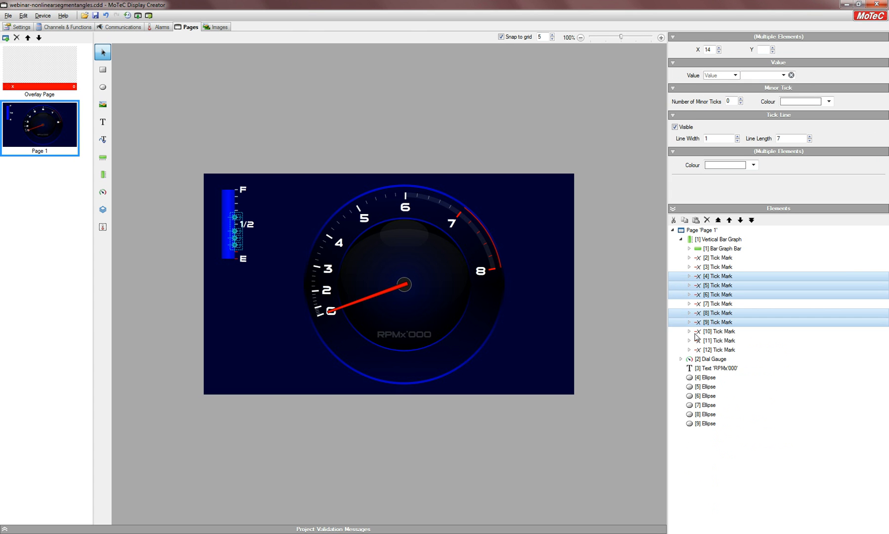
left_click(698, 331, "ctrl")
left_click(698, 340, "ctrl")
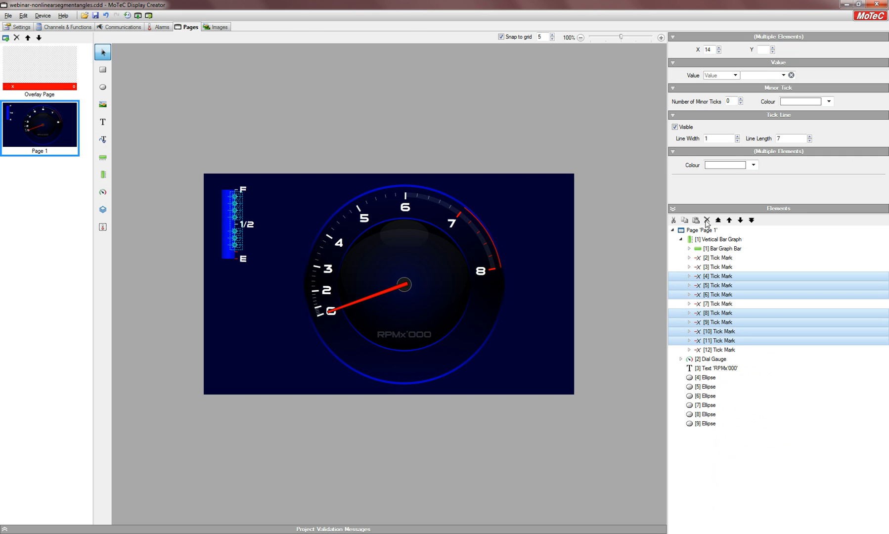
left_click(753, 166)
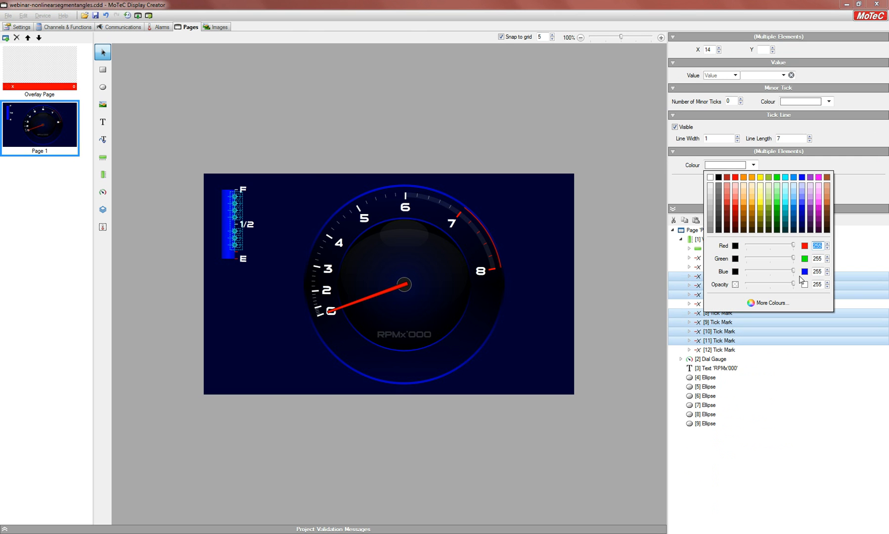
left_click_drag(794, 285, 720, 288)
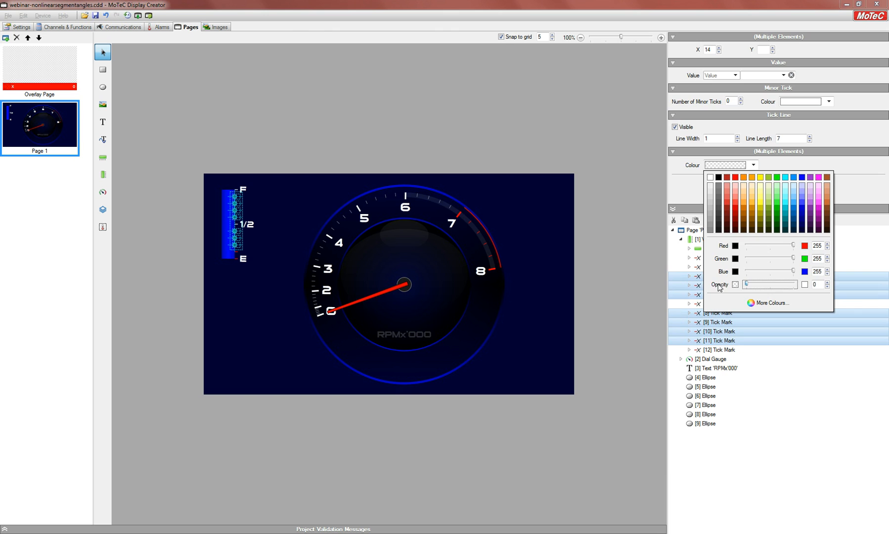
left_click(585, 161)
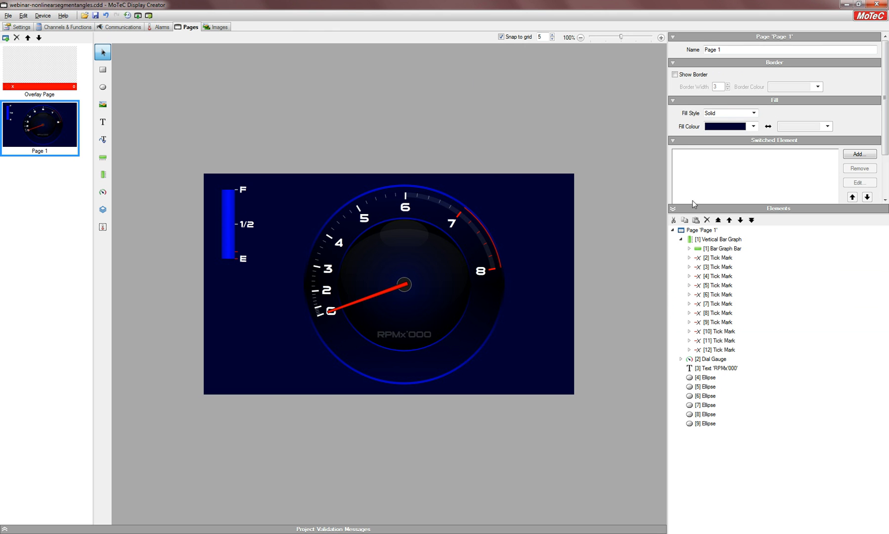
Change the fill style of the bar graph's bar to Vertical Shade.
left_click(695, 250)
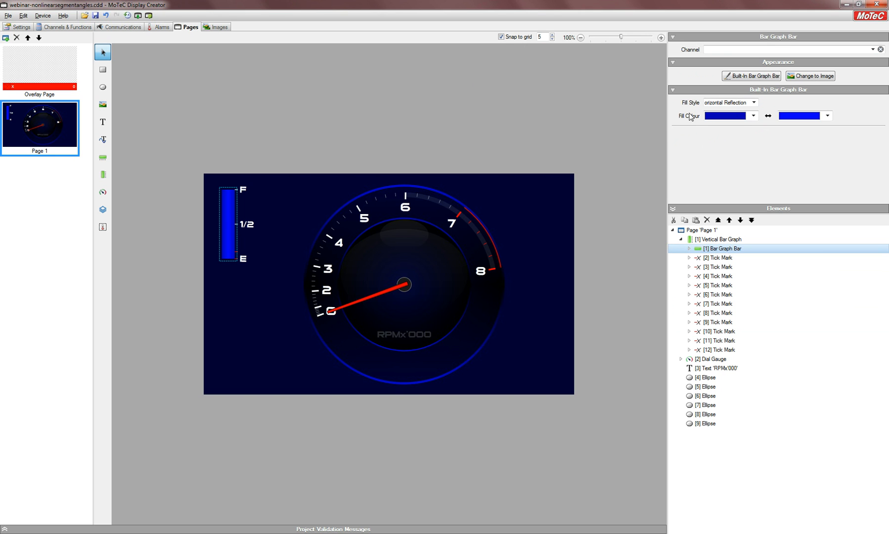
left_click(753, 103)
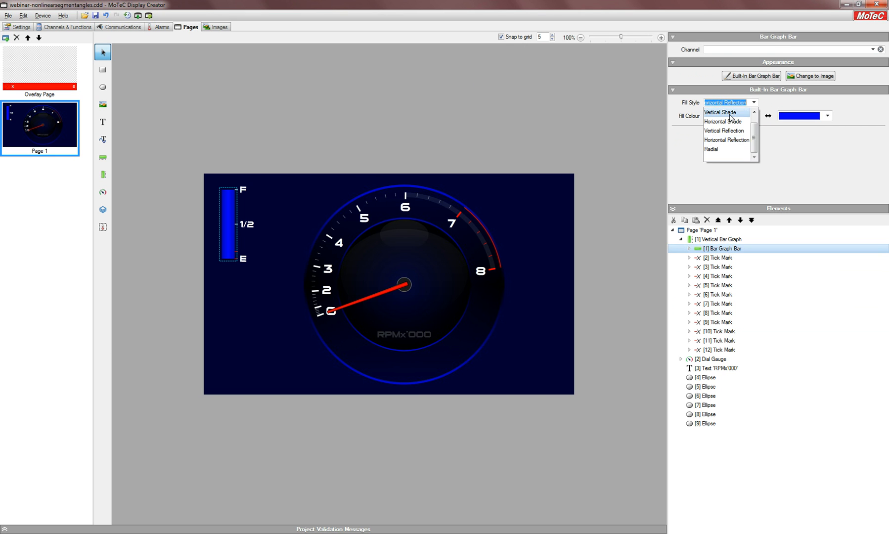
left_click(730, 115)
left_click(419, 121)
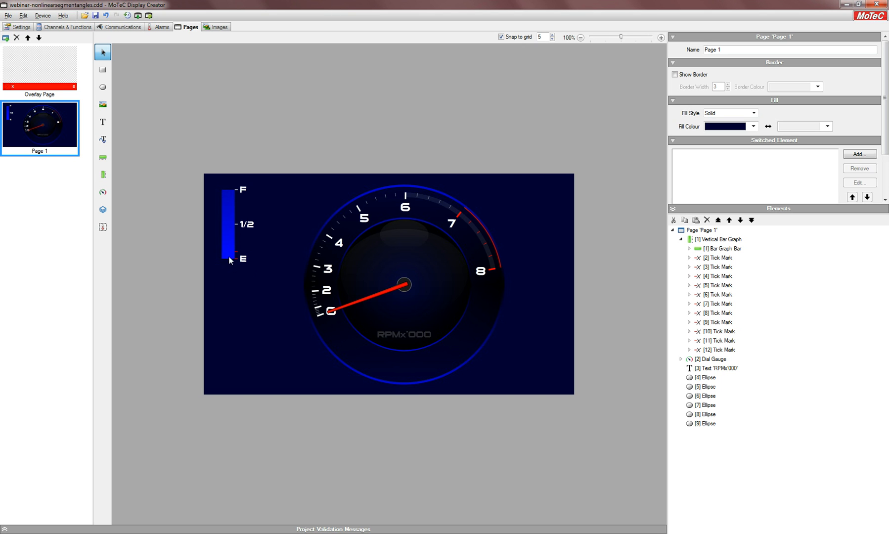
Collapse the vertical bar graph in the element tree.
left_click(228, 208)
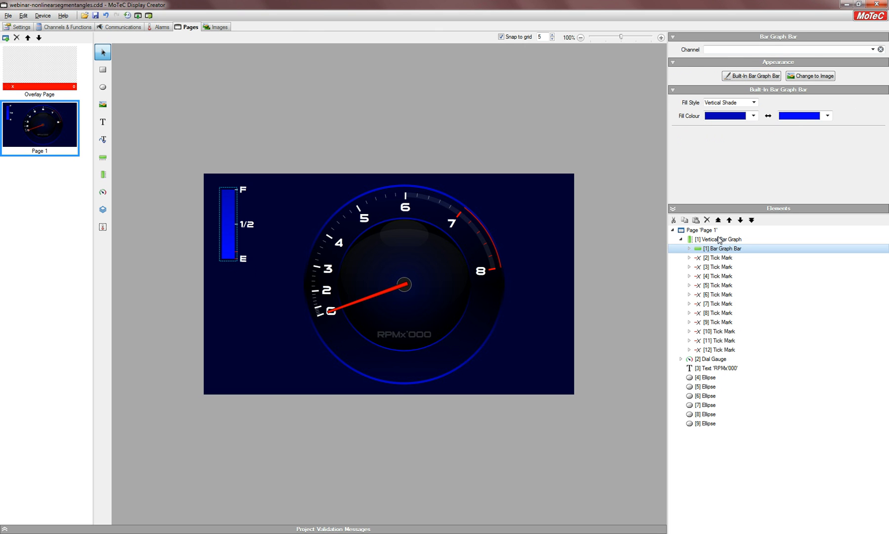
left_click(682, 239)
left_click(682, 240)
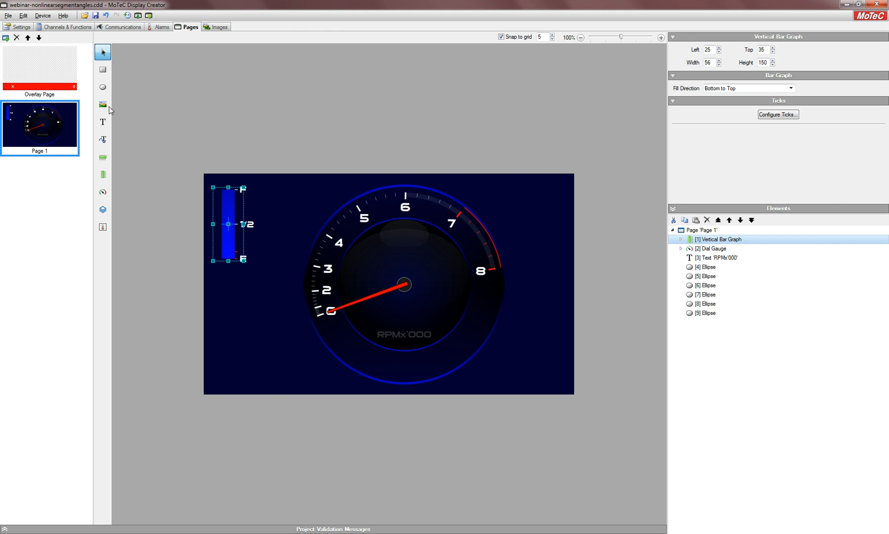
Draw a rectangle between the bar graph and the dial gauge, and set its width to 28 and height to 150.
left_click(102, 70)
left_click_drag(269, 192, 282, 264)
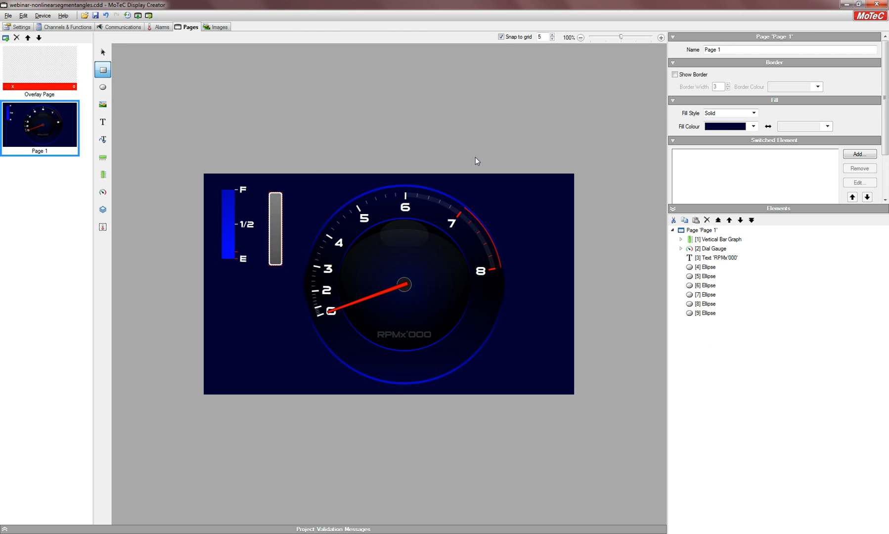
left_click_drag(714, 63, 678, 61)
type("28")
key("Tab")
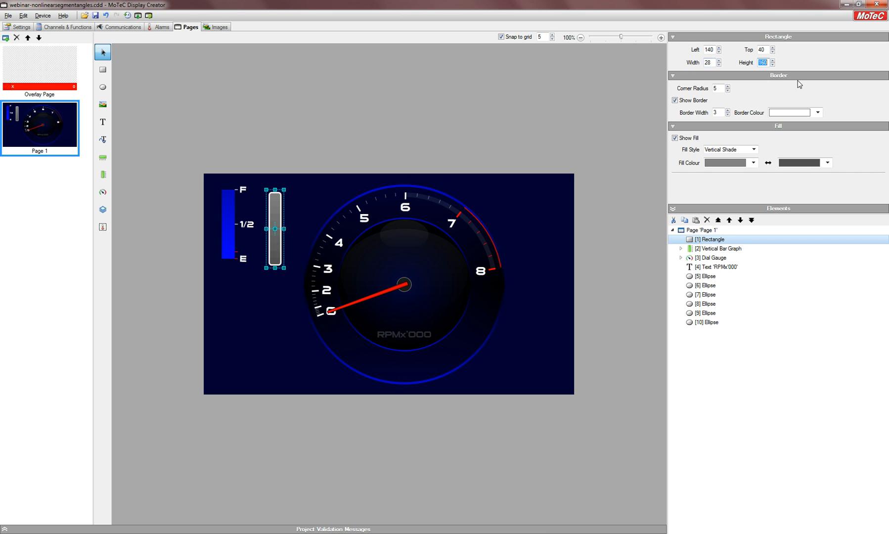
type("150")
key("Tab")
Style the new rectangle with a corner radius of 0, no border and a solid black fill.
type("0")
left_click(675, 100)
left_click(753, 150)
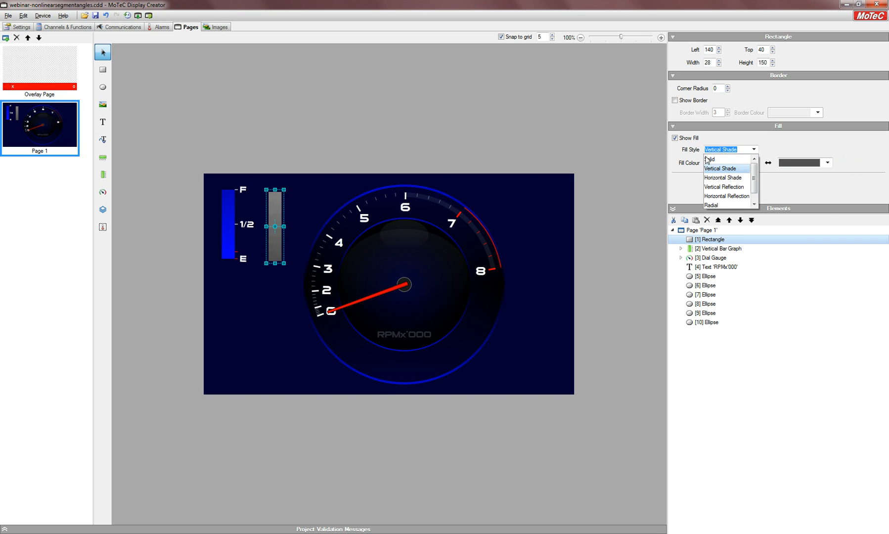
left_click(708, 158)
left_click(753, 162)
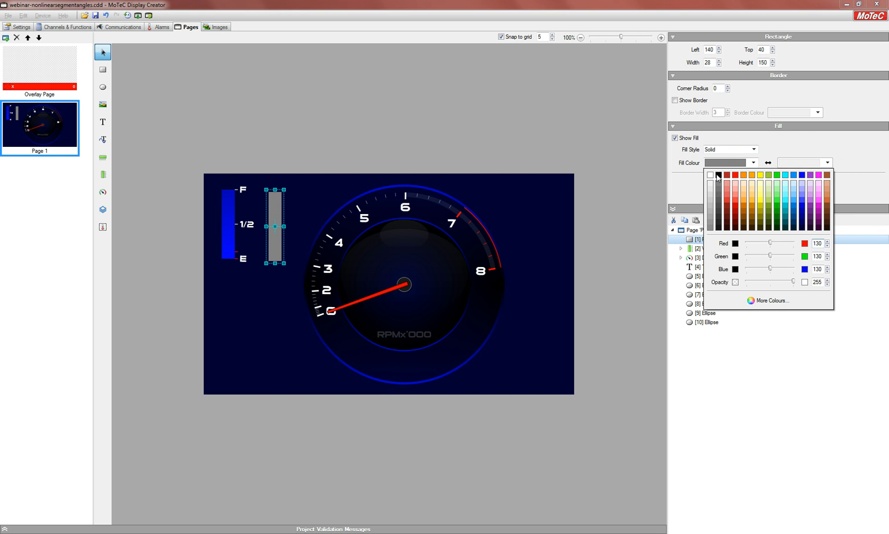
left_click(718, 175)
left_click(461, 123)
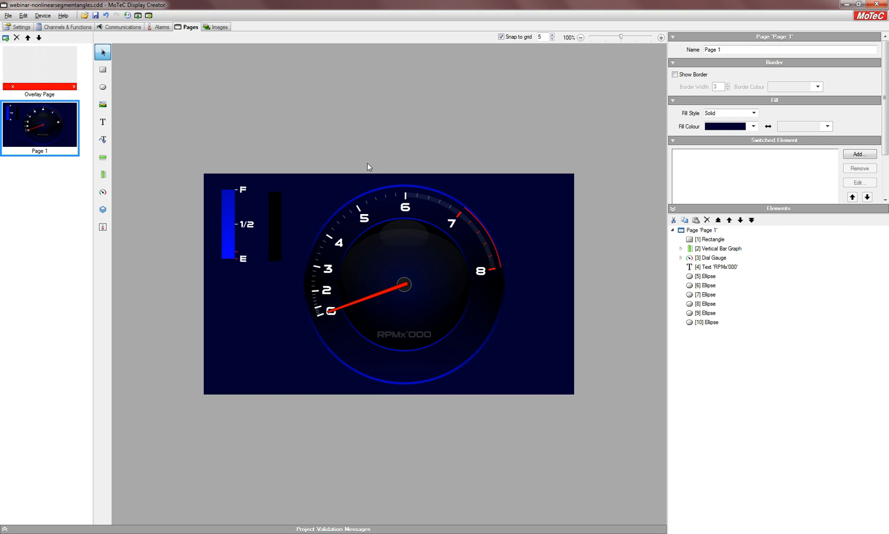
Align the top edges of the black rectangle and the vertical bar graph.
left_click(278, 231)
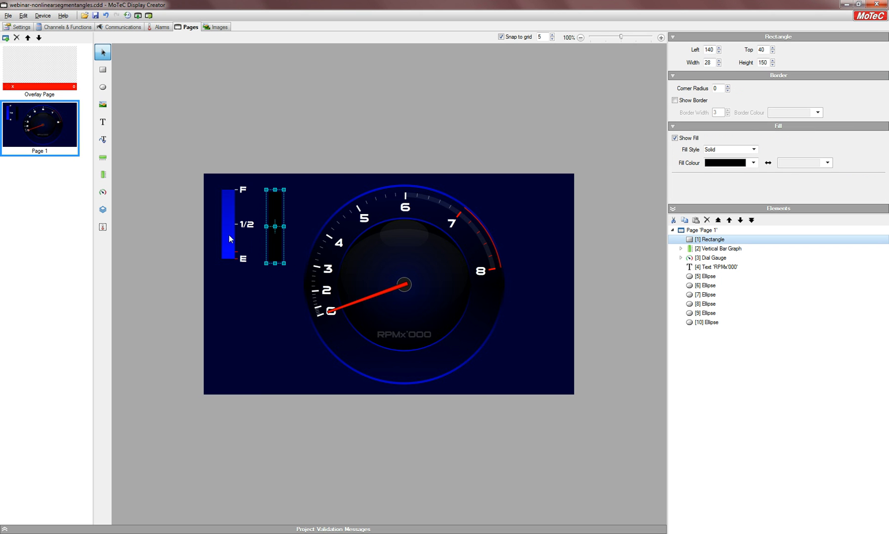
left_click(370, 122)
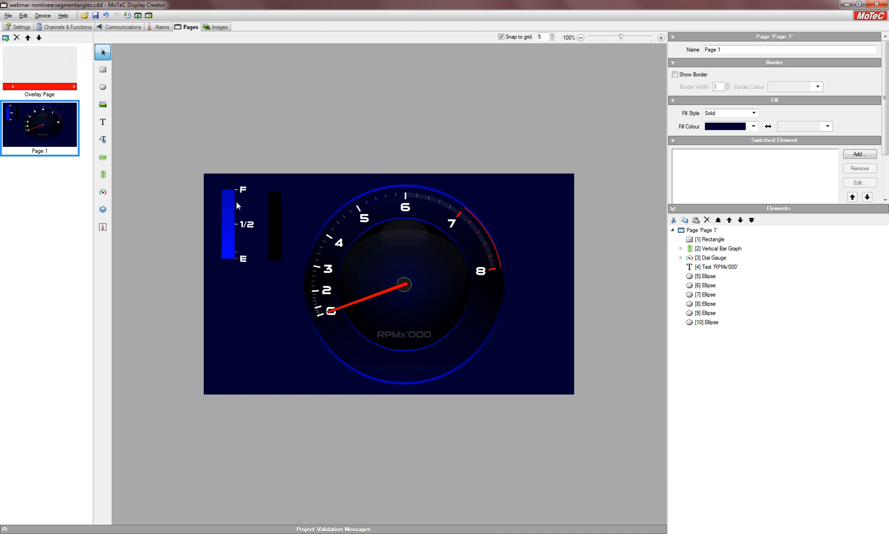
left_click(230, 220)
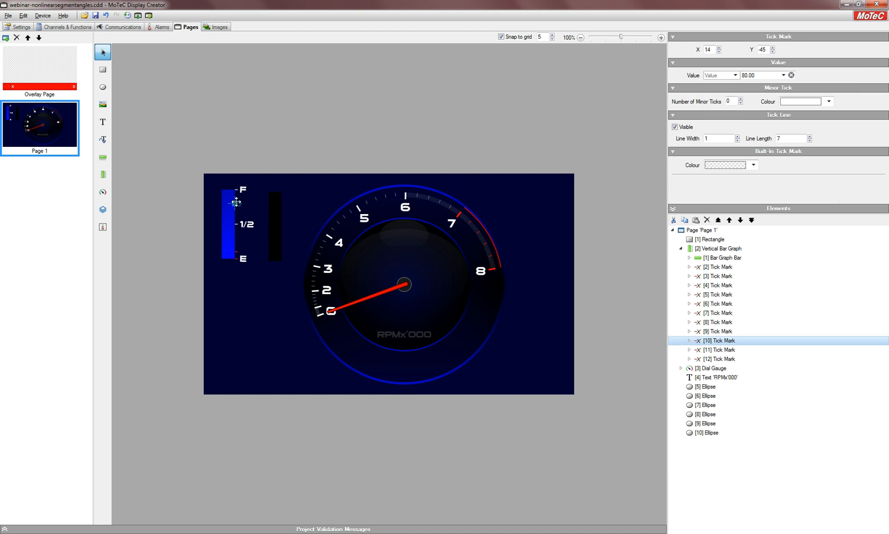
left_click(217, 247)
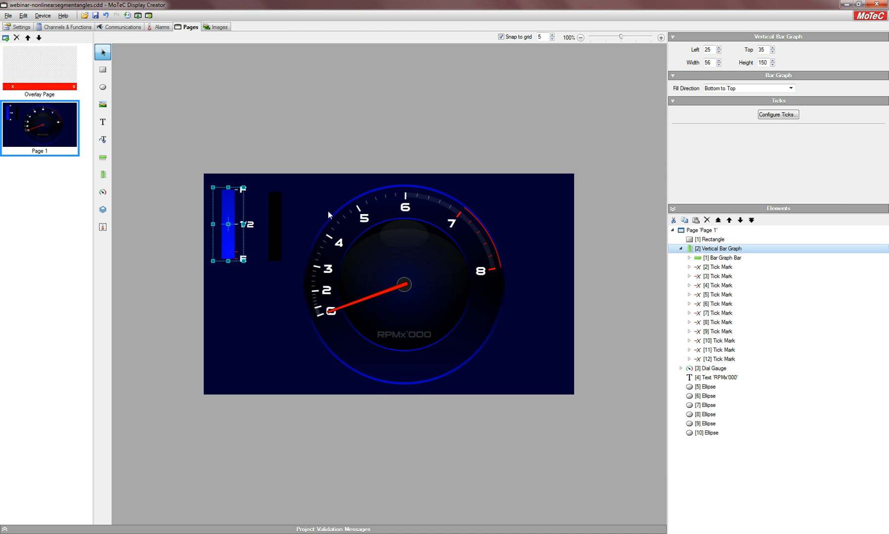
left_click(277, 218, "ctrl")
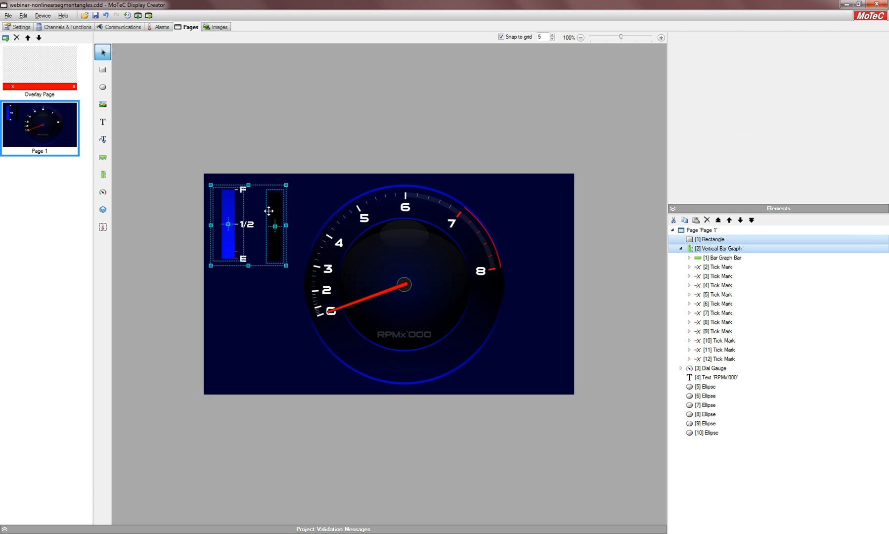
right_click(277, 207)
mouse_move(333, 286)
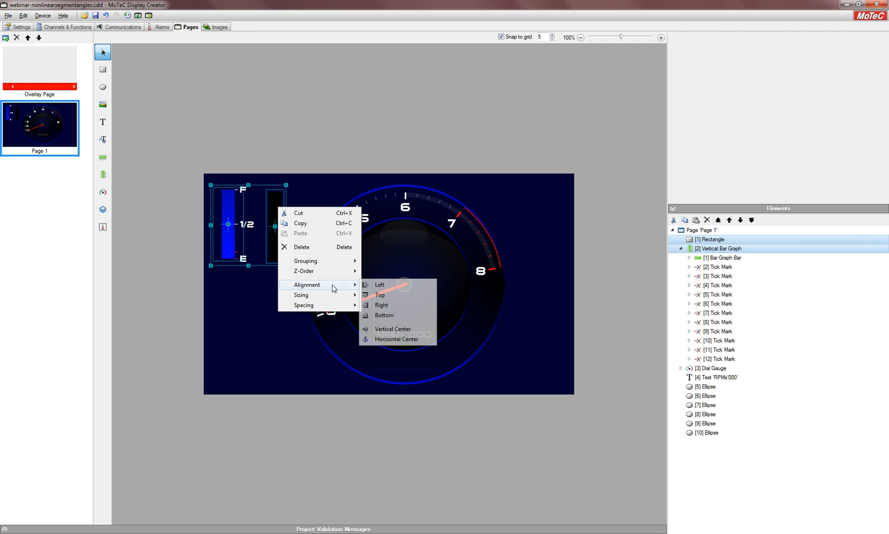
left_click(387, 295)
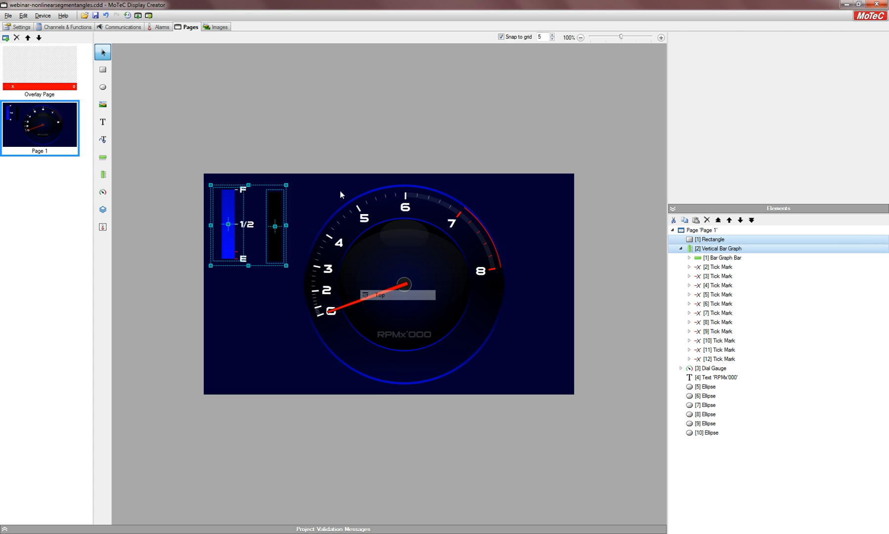
left_click(353, 152)
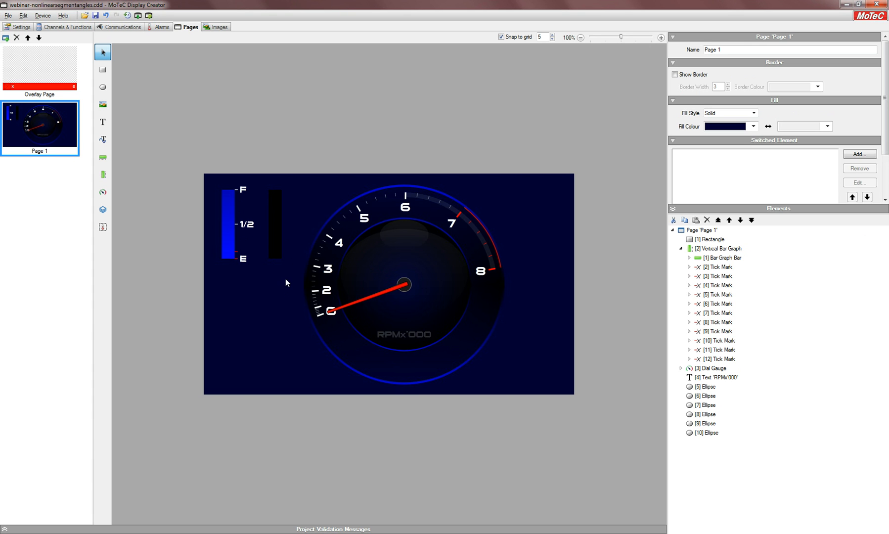
Set the black rectangle's left position to 39 so that it covers the bar graph's blue bar.
left_click(228, 207)
left_click(214, 214)
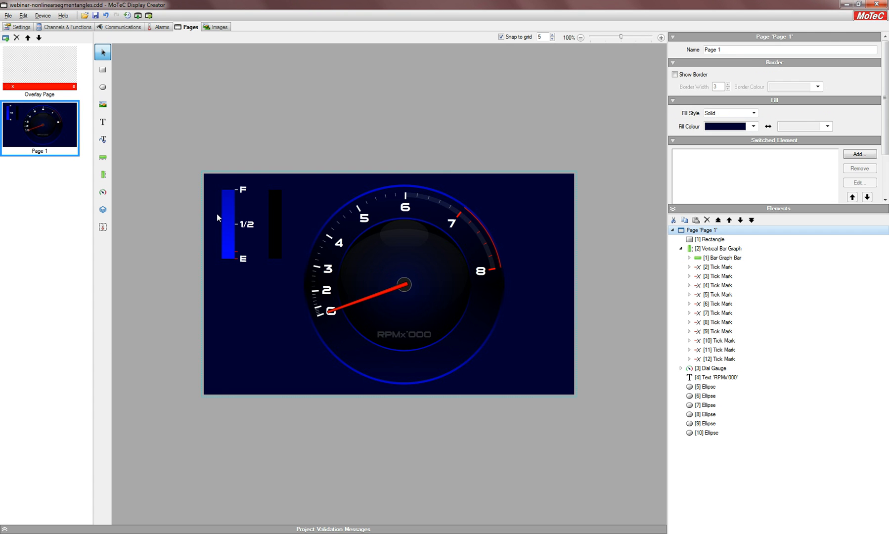
left_click(217, 213)
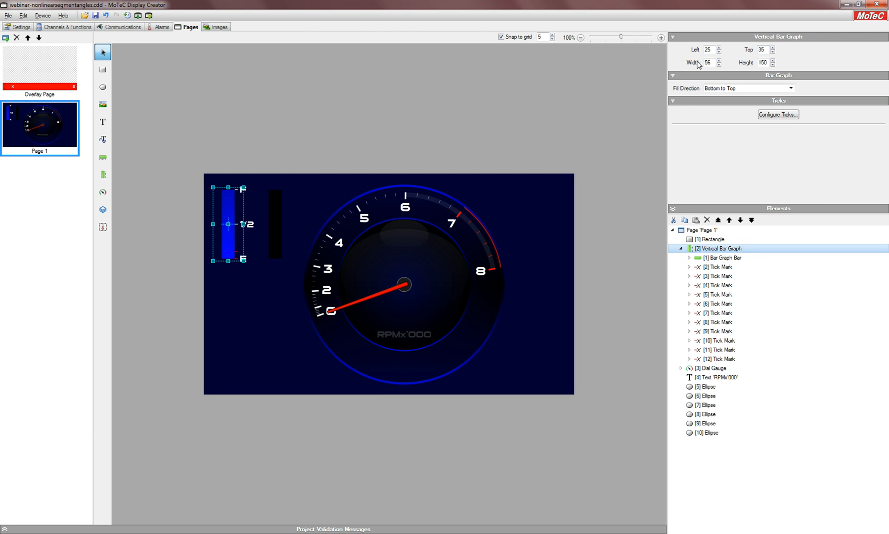
left_click(711, 63)
left_click(279, 207)
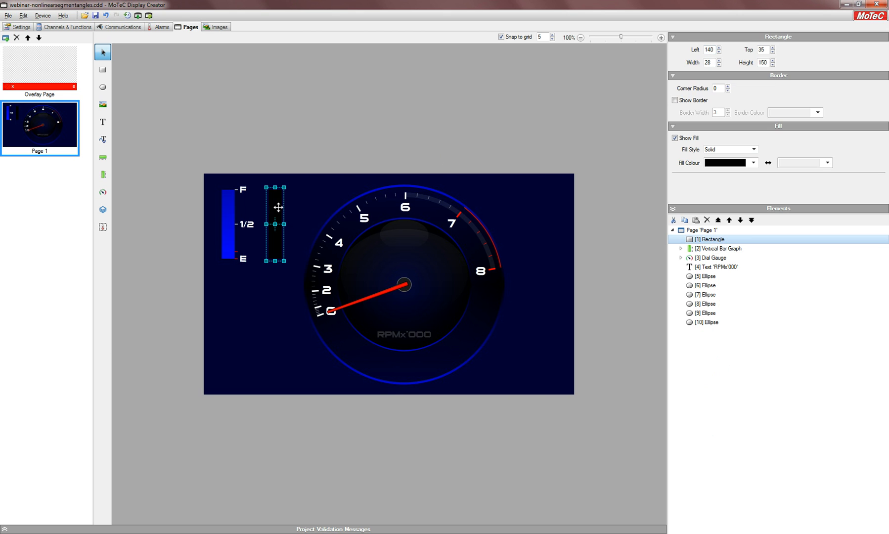
left_click_drag(716, 50, 683, 48)
type("39")
key("Return")
left_click(374, 119)
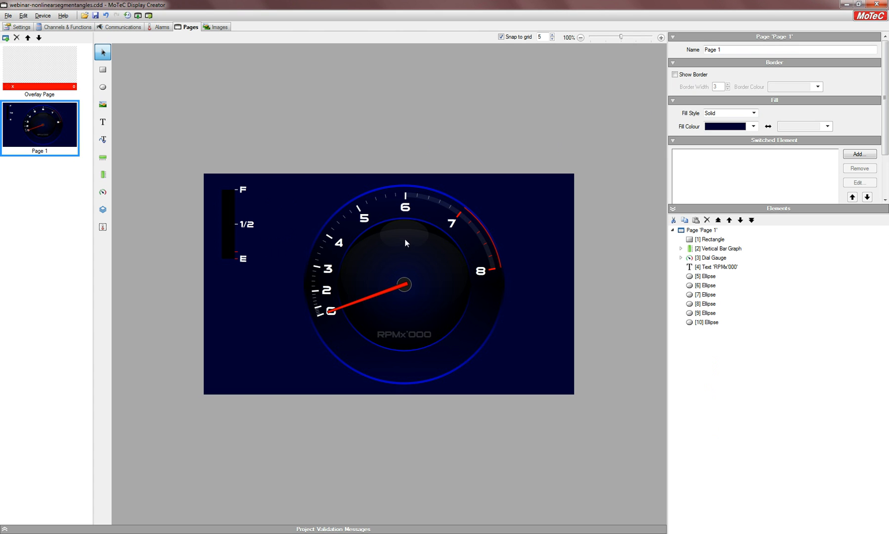
Shift the black rectangle to a left position of 35 and return it to 39.
left_click(702, 240)
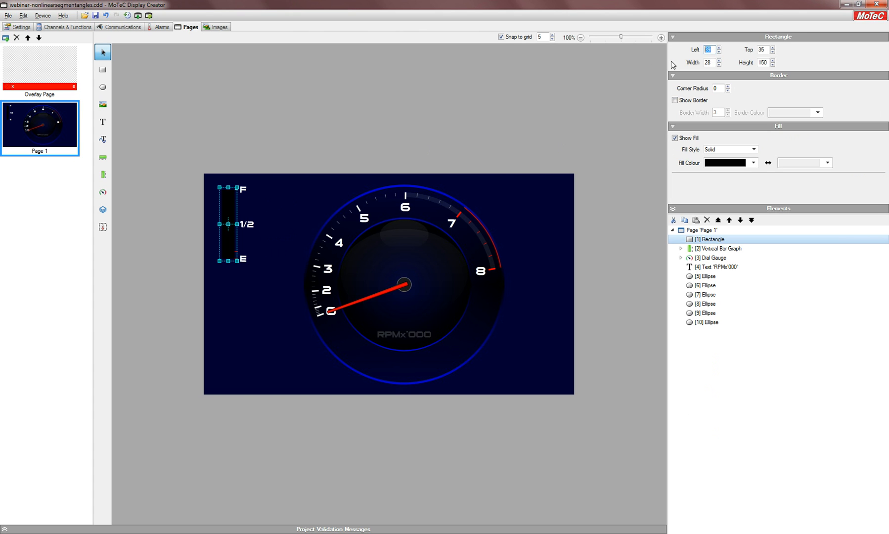
left_click(331, 139)
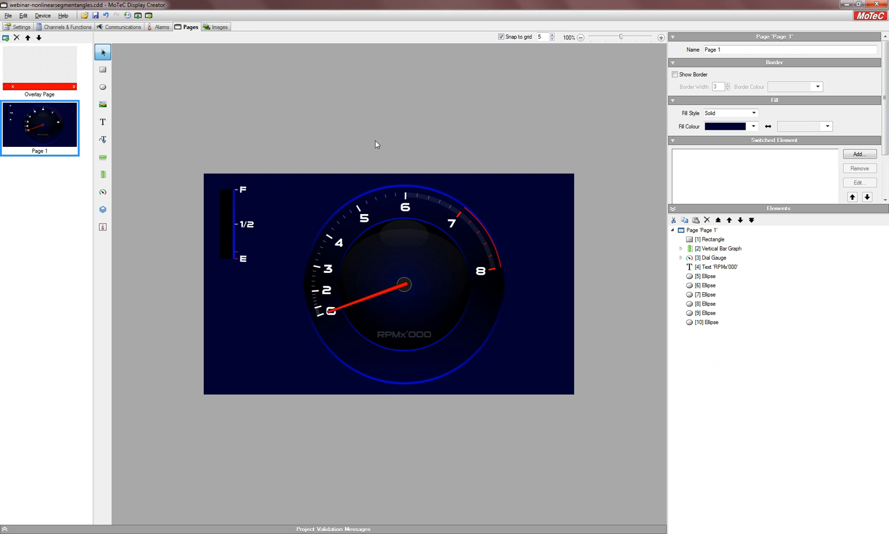
left_click(226, 242)
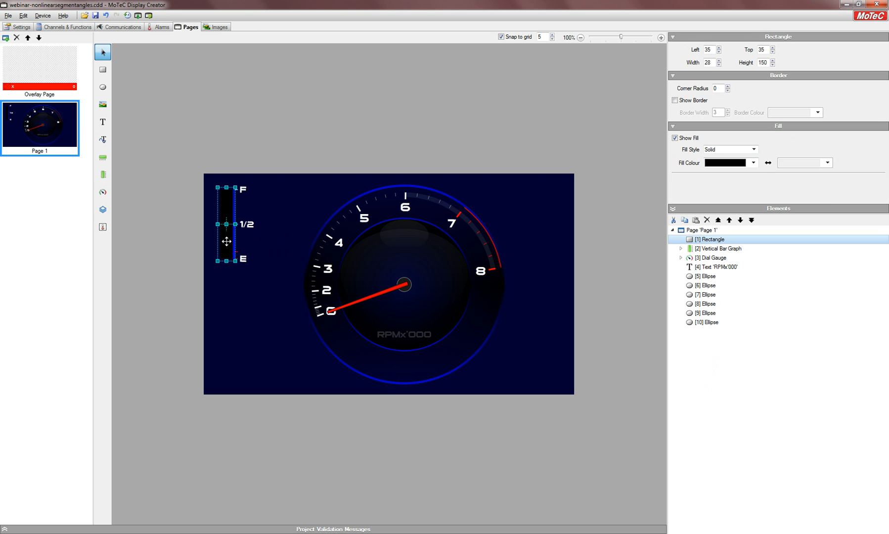
left_click(720, 48)
left_click(720, 48)
left_click(720, 48)
left_click(719, 48)
left_click(288, 144)
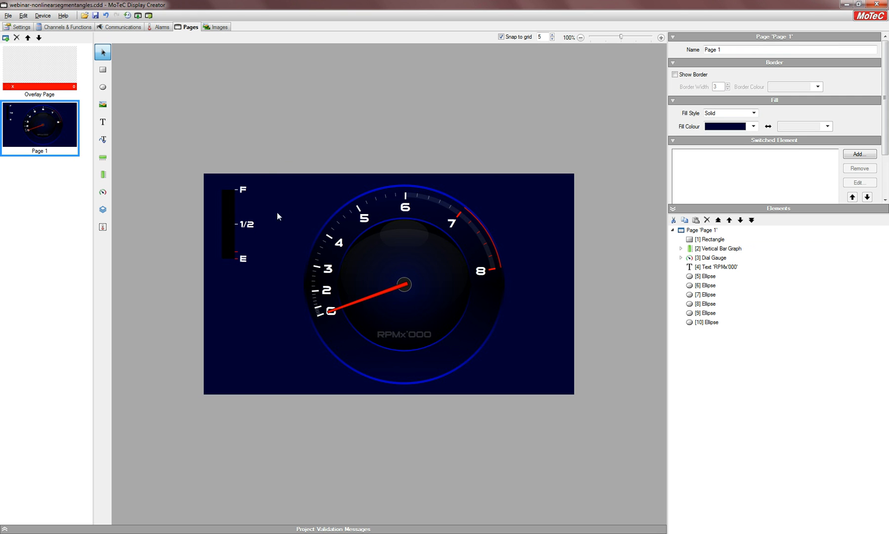
Try shortening the black rectangle from its lower edge to expose the blue bar, and undo the resize.
left_click(230, 243)
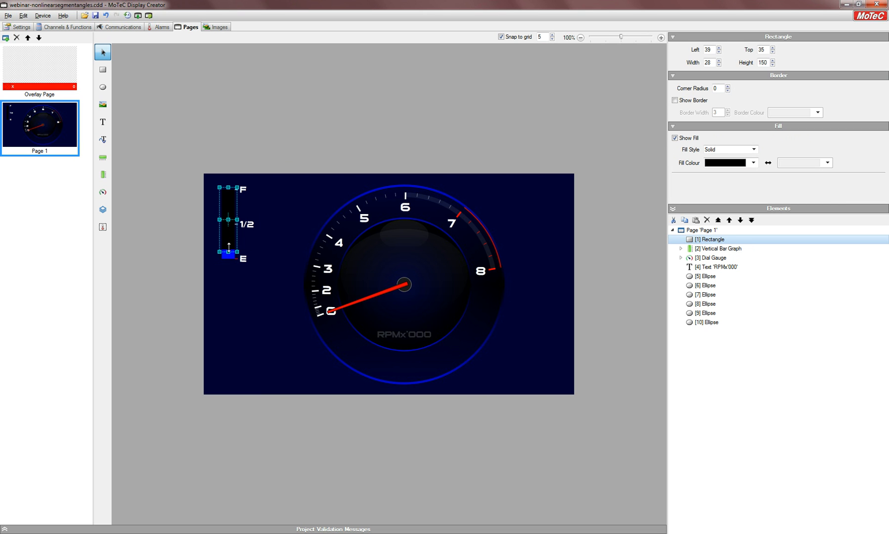
left_click(303, 136)
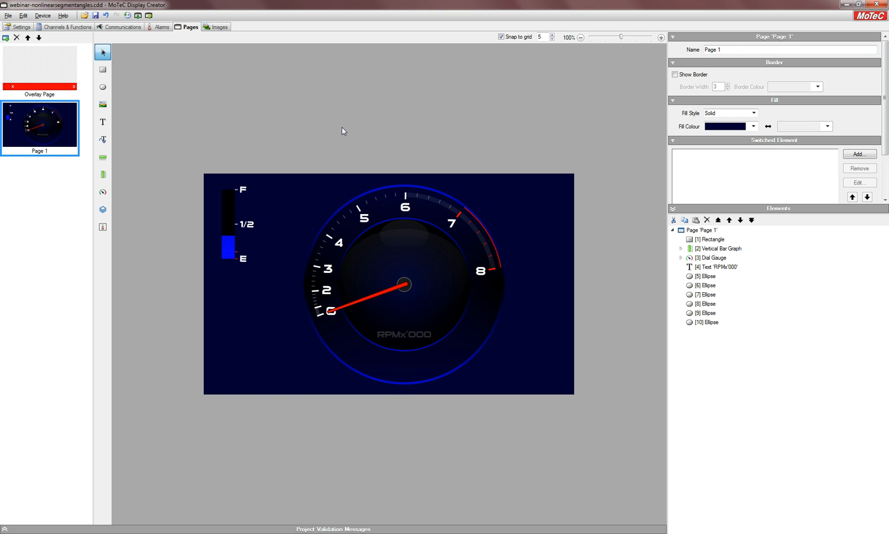
key("ctrl+z")
key("ctrl+y")
key("ctrl+z")
key("ctrl+y")
key("ctrl+z")
Send the black rectangle to the back, behind the vertical bar graph.
left_click(228, 215)
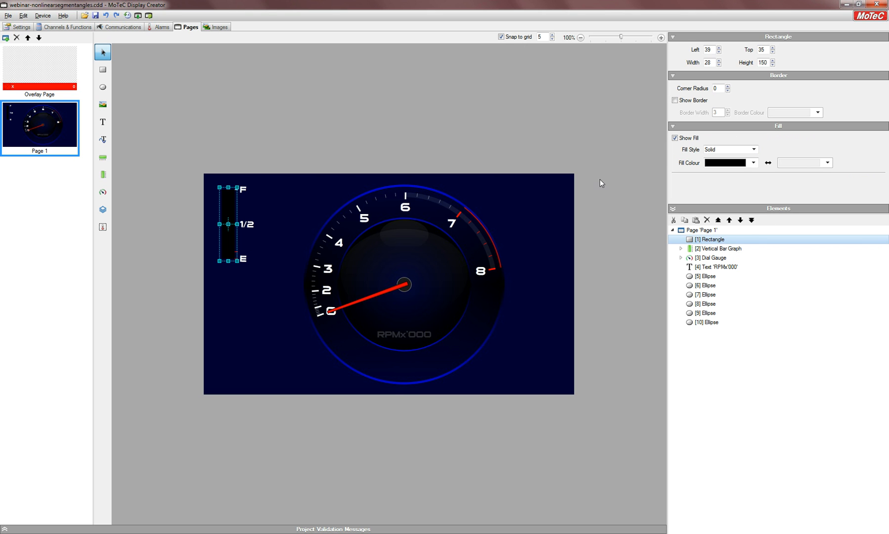
left_click(752, 220)
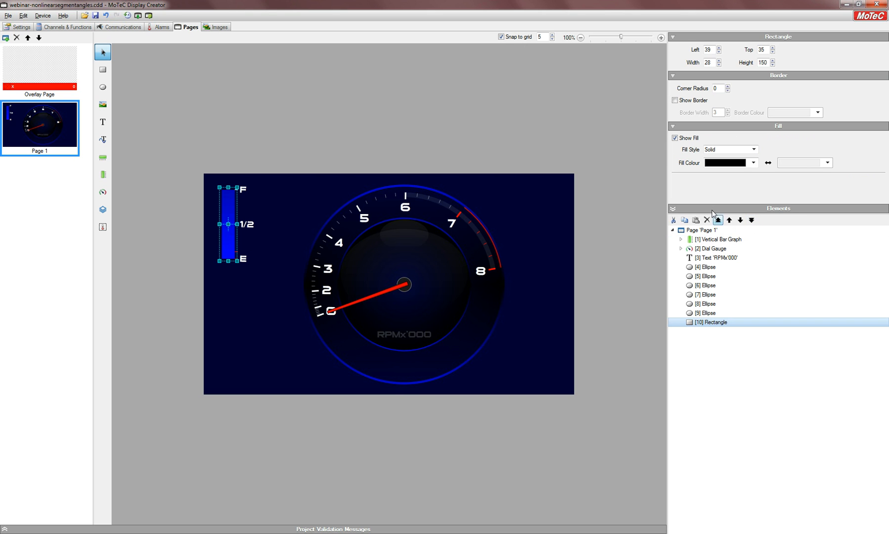
left_click(632, 147)
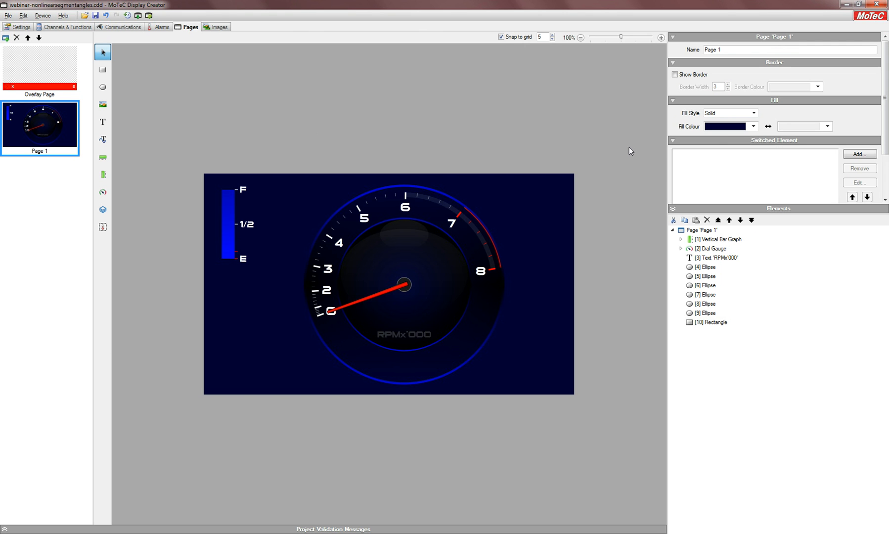